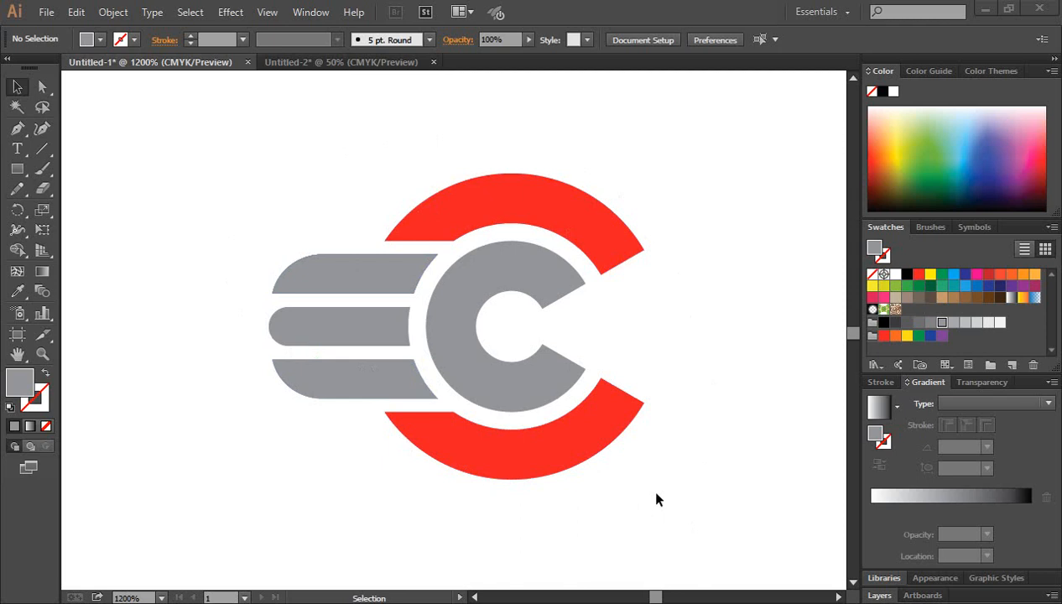
Select all parts of the finished red and grey C logo and delete them from the artboard.
scroll(239, 214, down, 1)
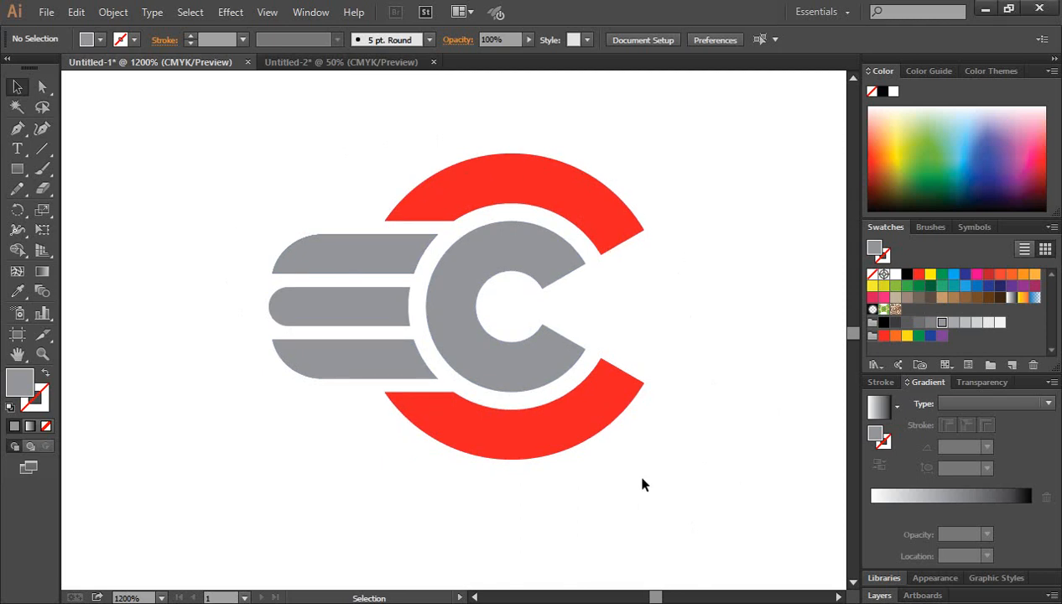
key(space)
drag(635, 488, 625, 490)
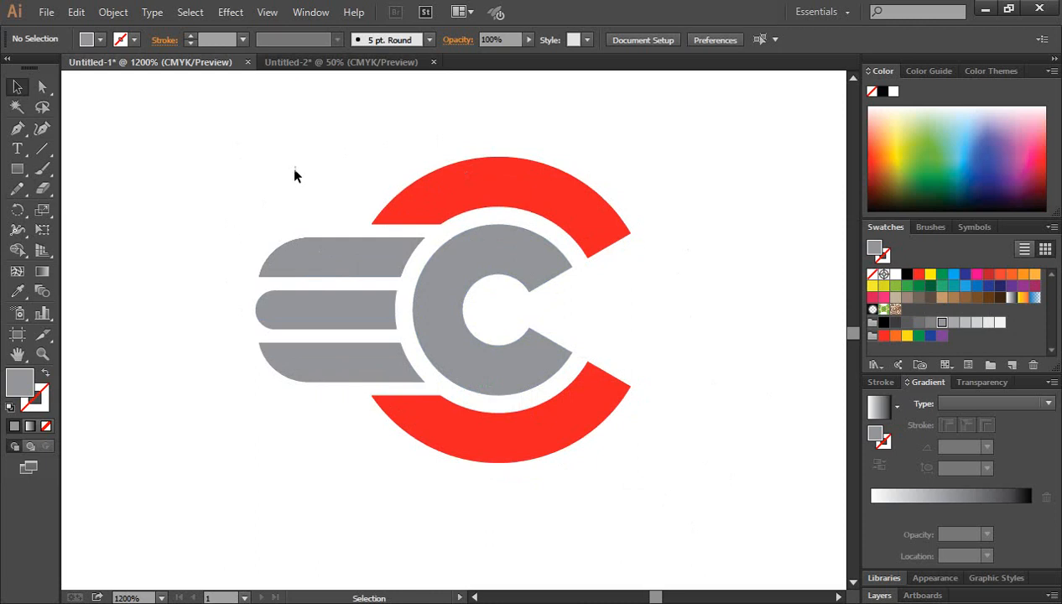
drag(254, 138, 688, 462)
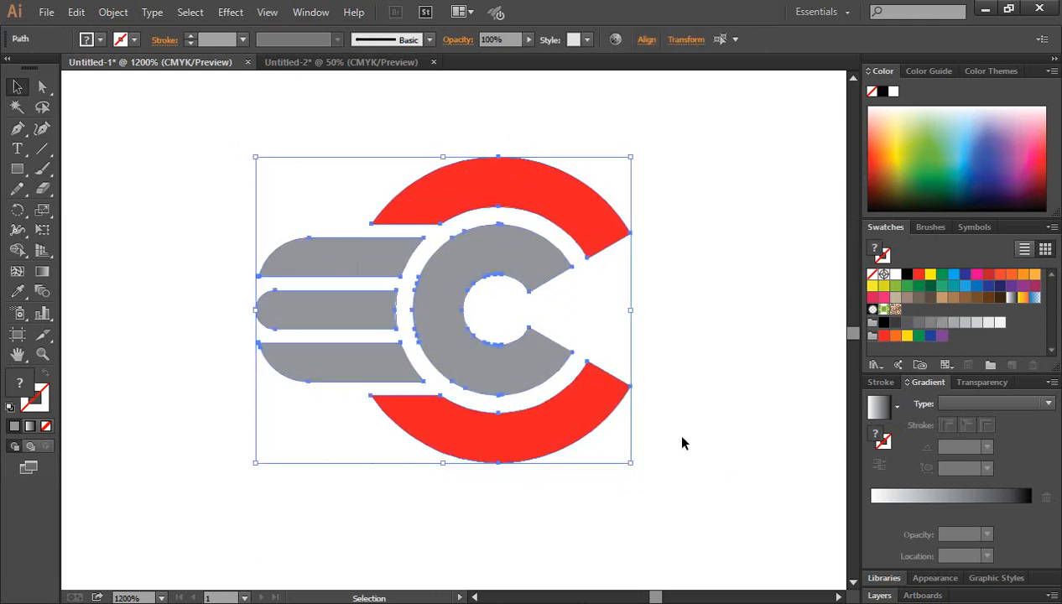
click(680, 438)
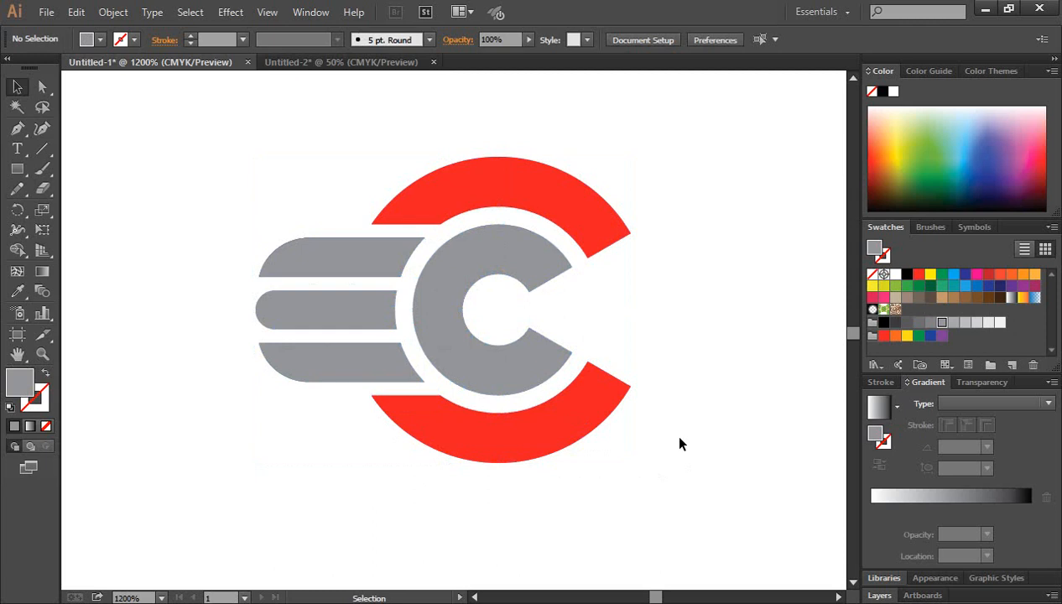
drag(254, 157, 681, 492)
key(Delete)
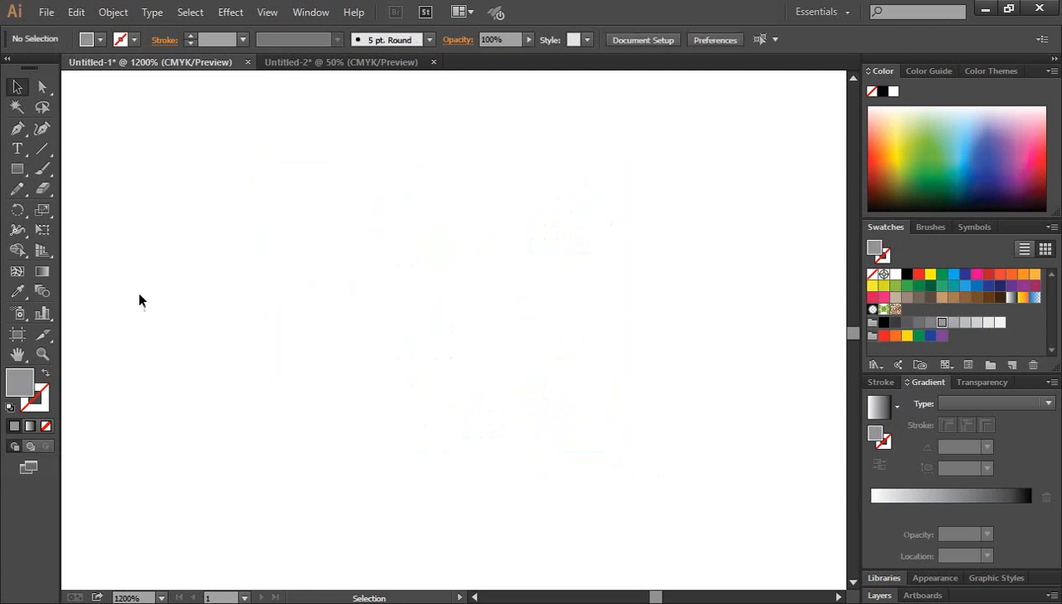
Draw a circle from its center with the Ellipse tool, using no fill and a black stroke.
drag(19, 170, 97, 209)
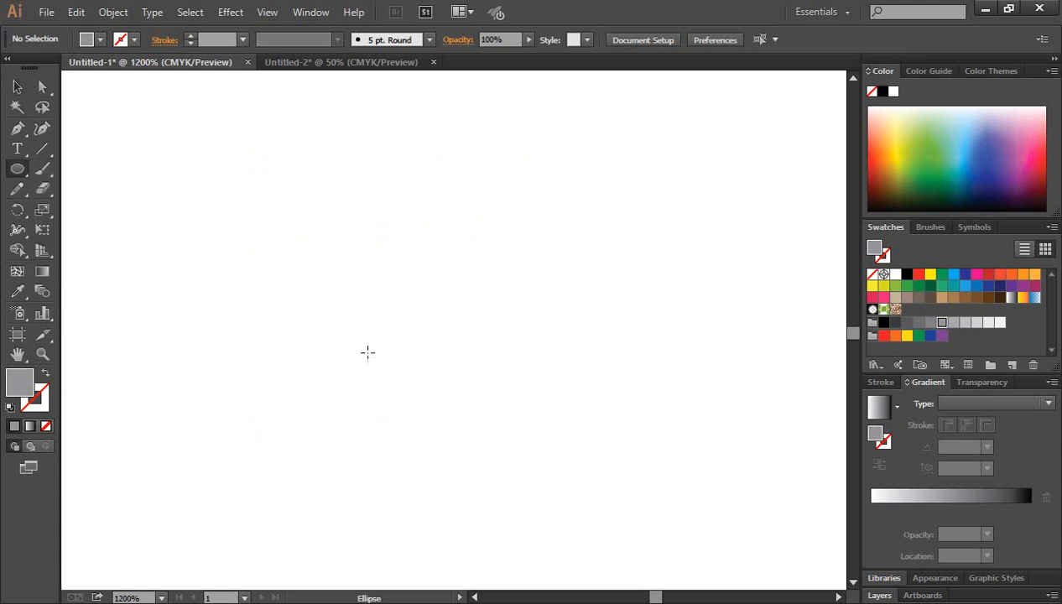
click(45, 373)
click(45, 391)
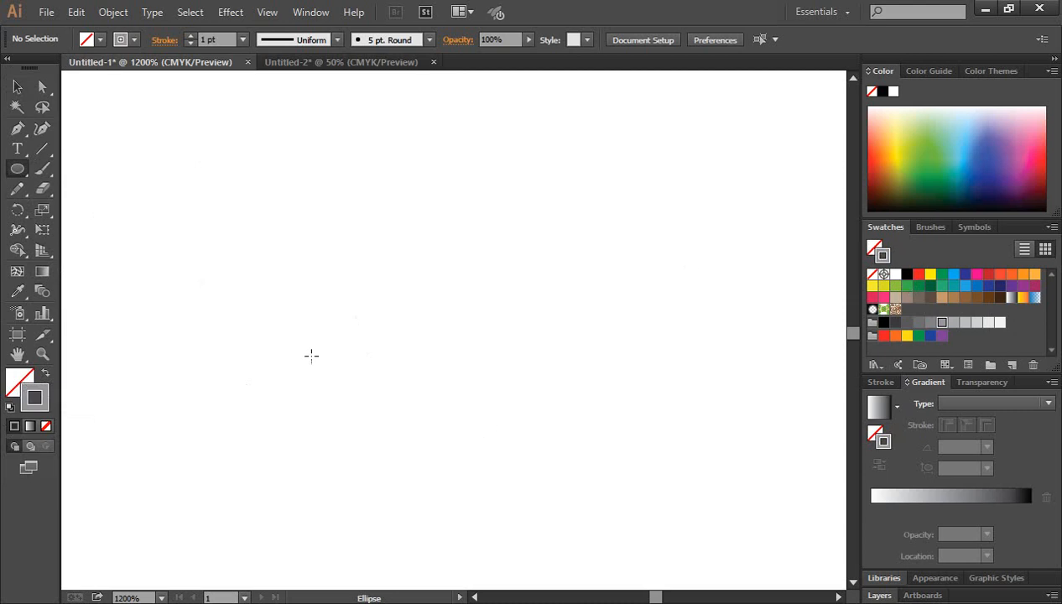
click(906, 275)
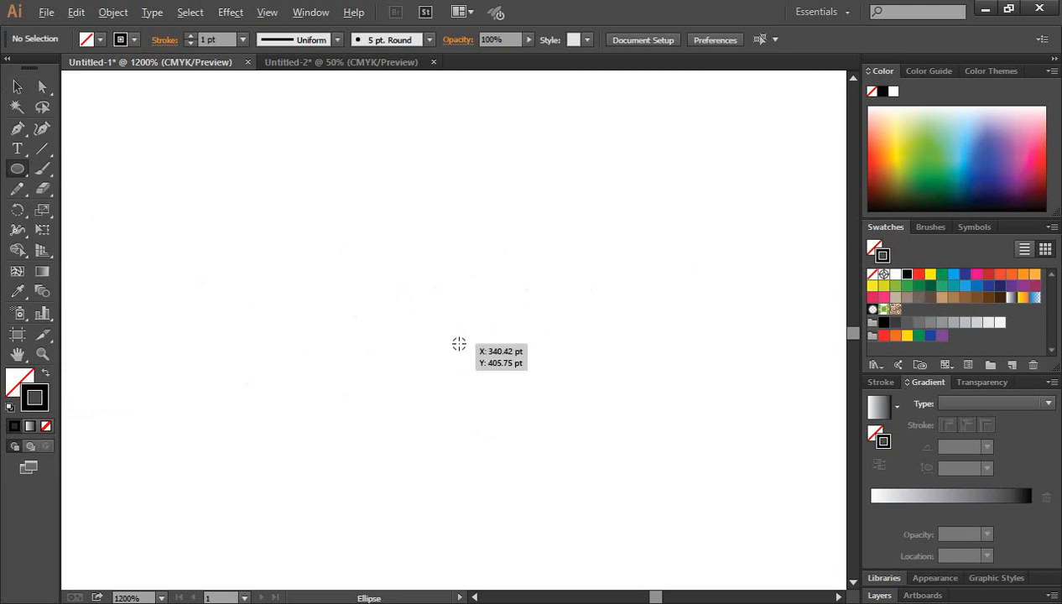
drag(459, 344, 501, 422)
Select the circle and increase its stroke weight to 4 pt.
click(16, 87)
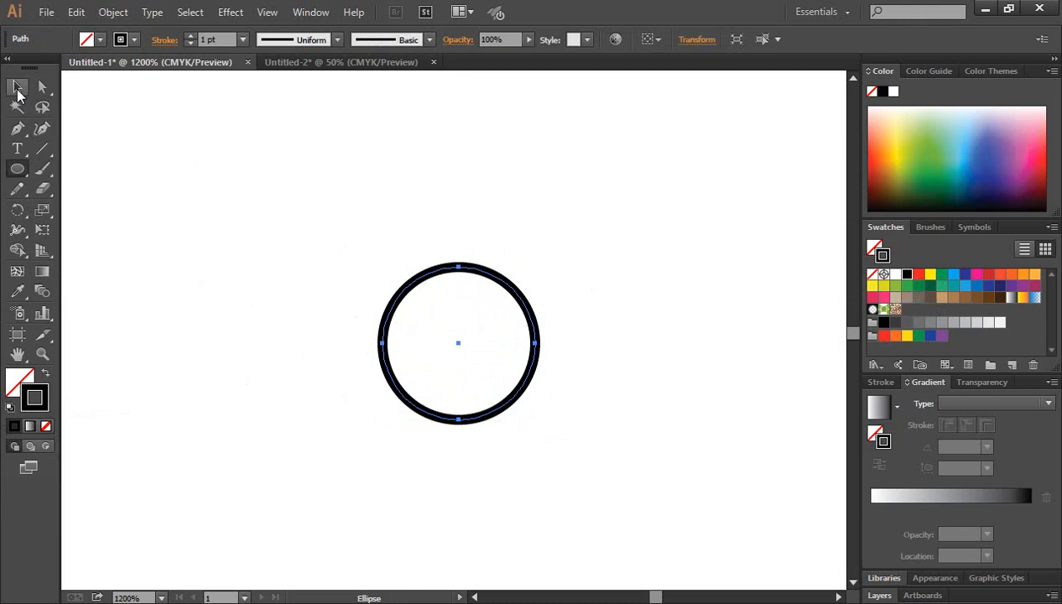
click(501, 201)
key(ctrl+a)
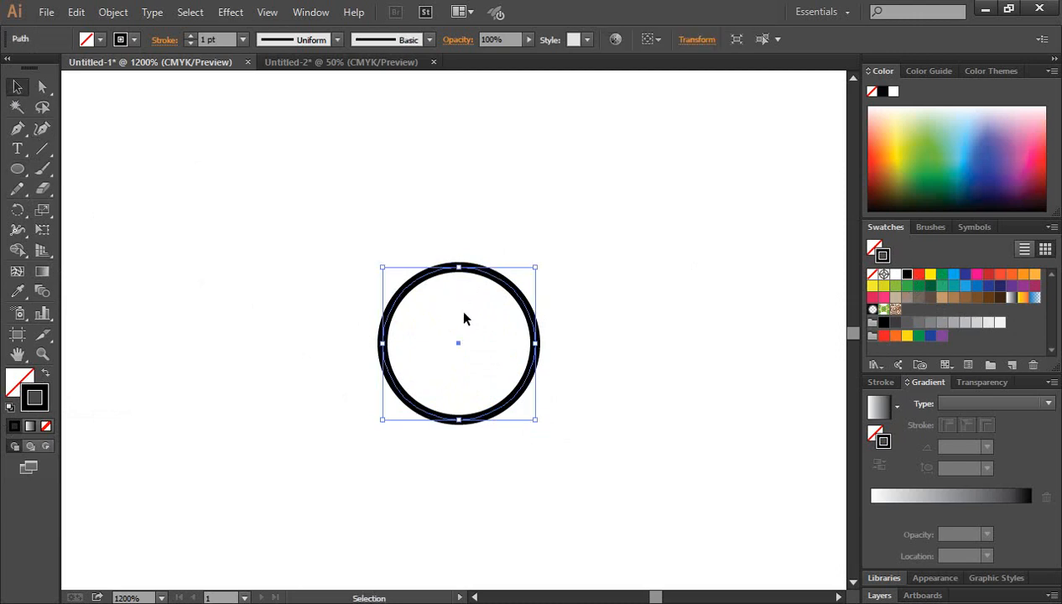
click(191, 37)
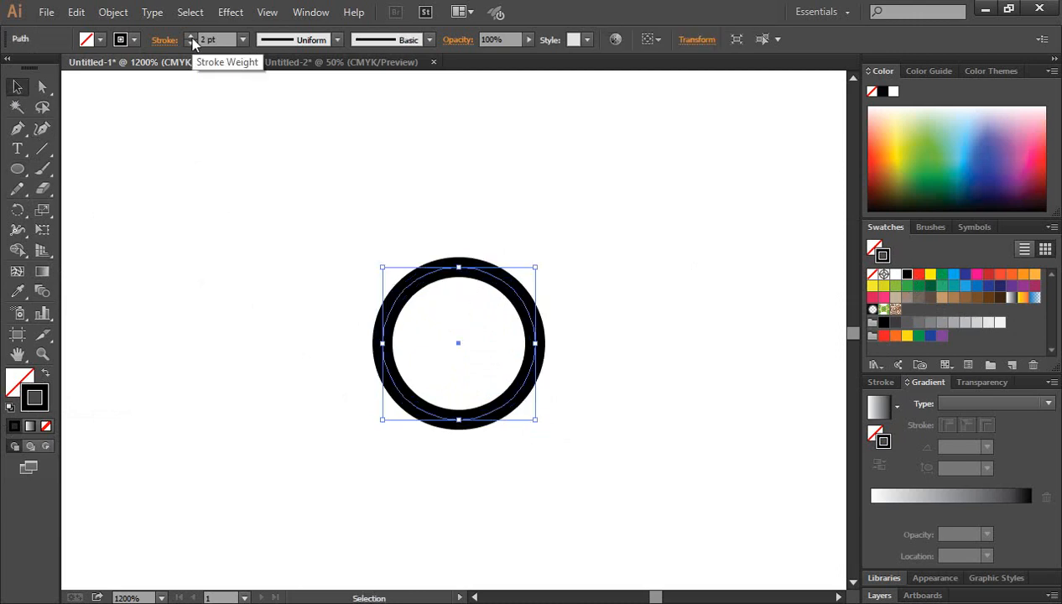
click(192, 37)
click(610, 359)
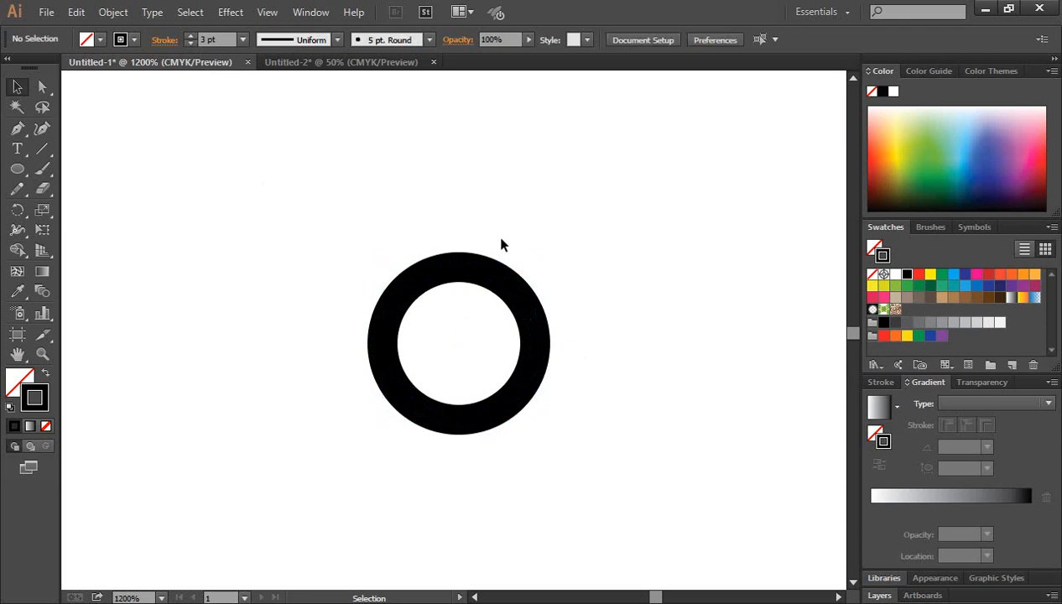
key(ctrl+a)
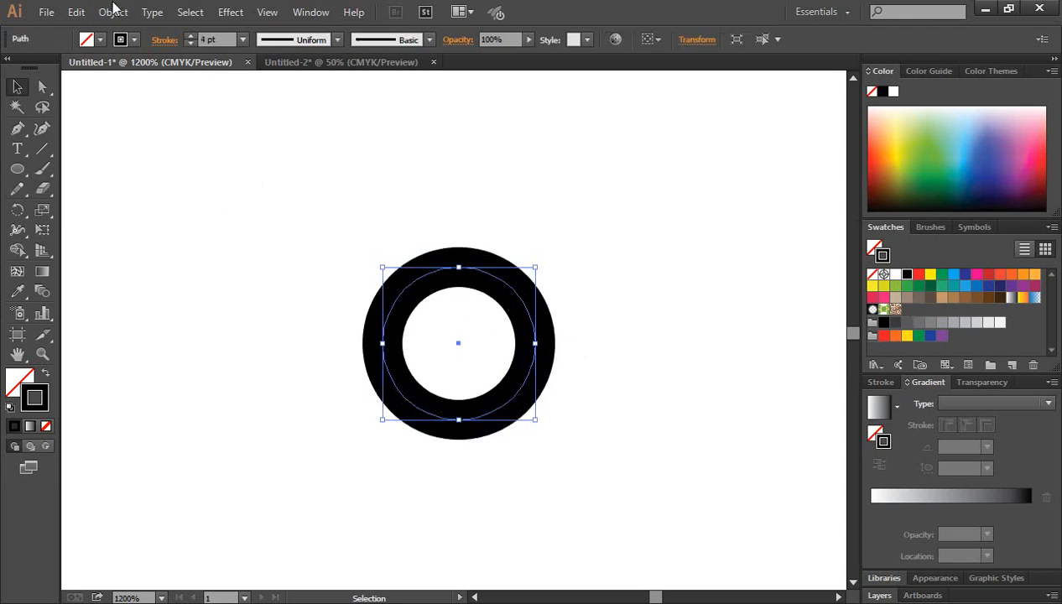
Copy the ring, paste it in front and enlarge the copy from its center, leaving a white gap around the original.
click(76, 12)
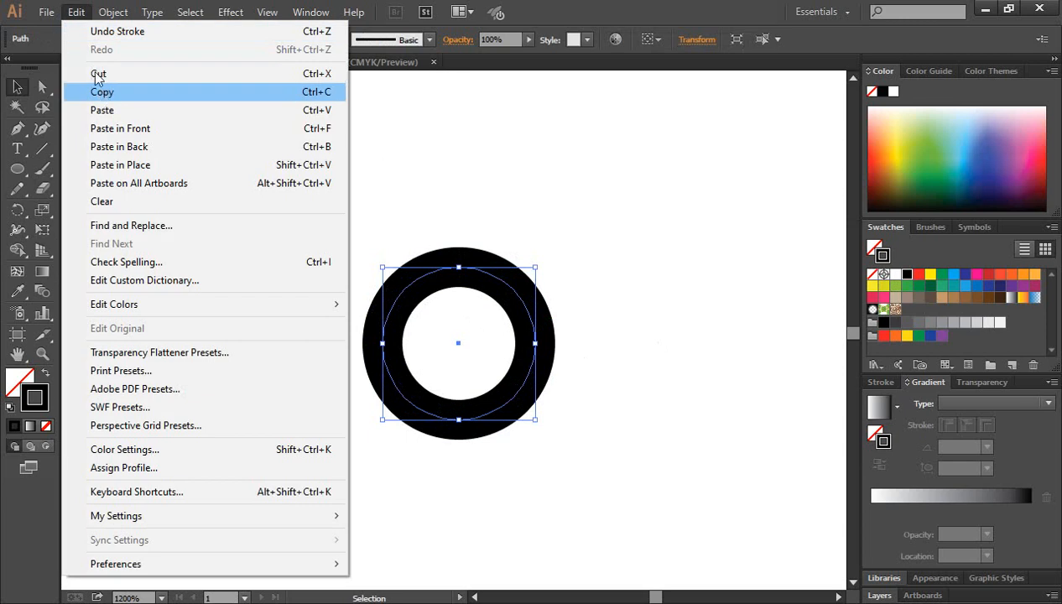
click(102, 91)
click(77, 13)
click(121, 131)
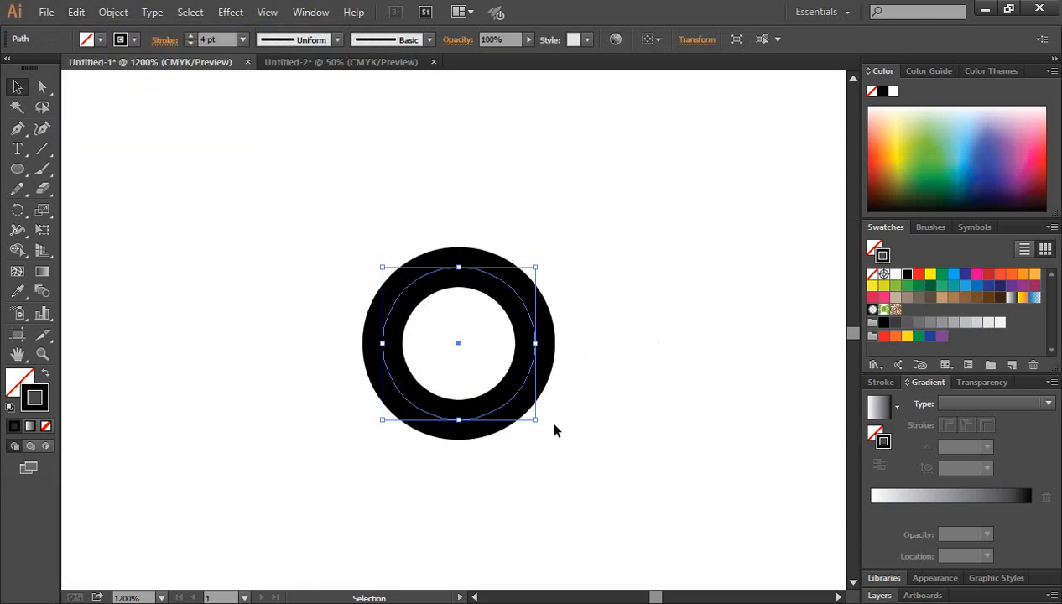
drag(537, 421, 595, 482)
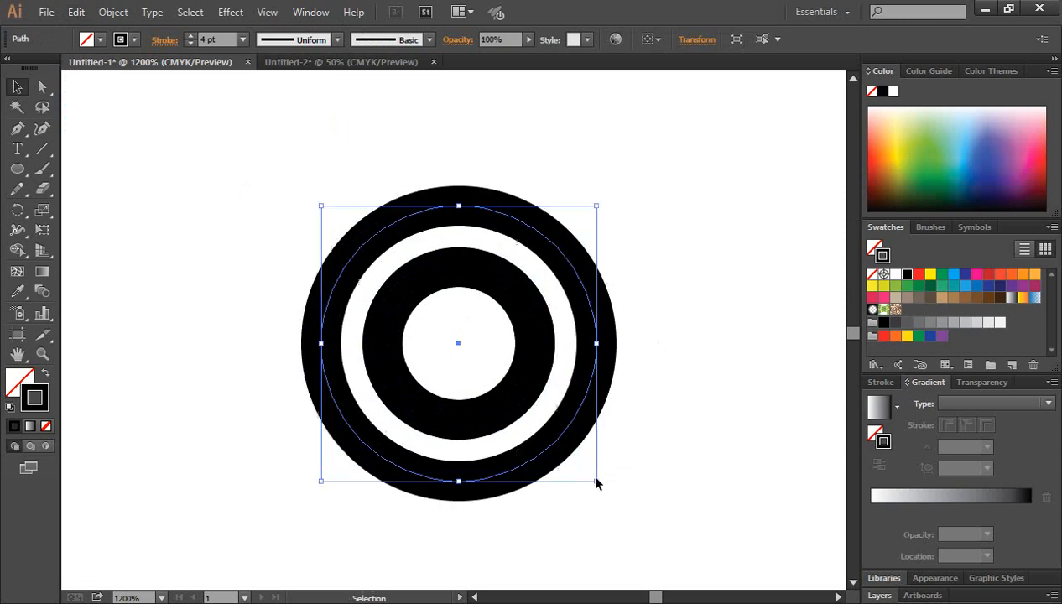
click(666, 436)
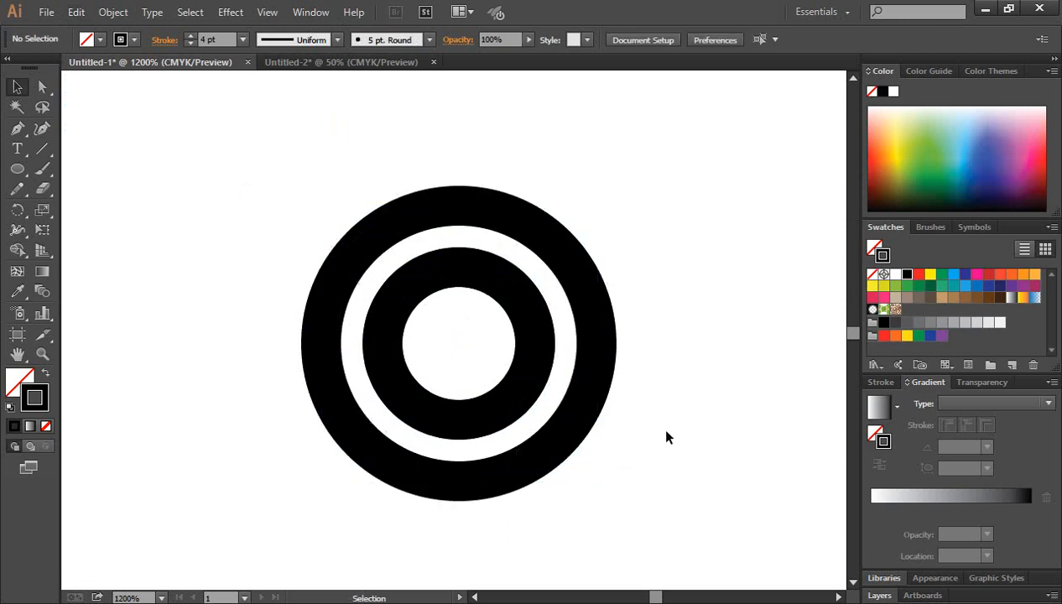
Select both concentric rings and scale them down slightly about their center to narrow the gap between them.
drag(461, 333, 463, 336)
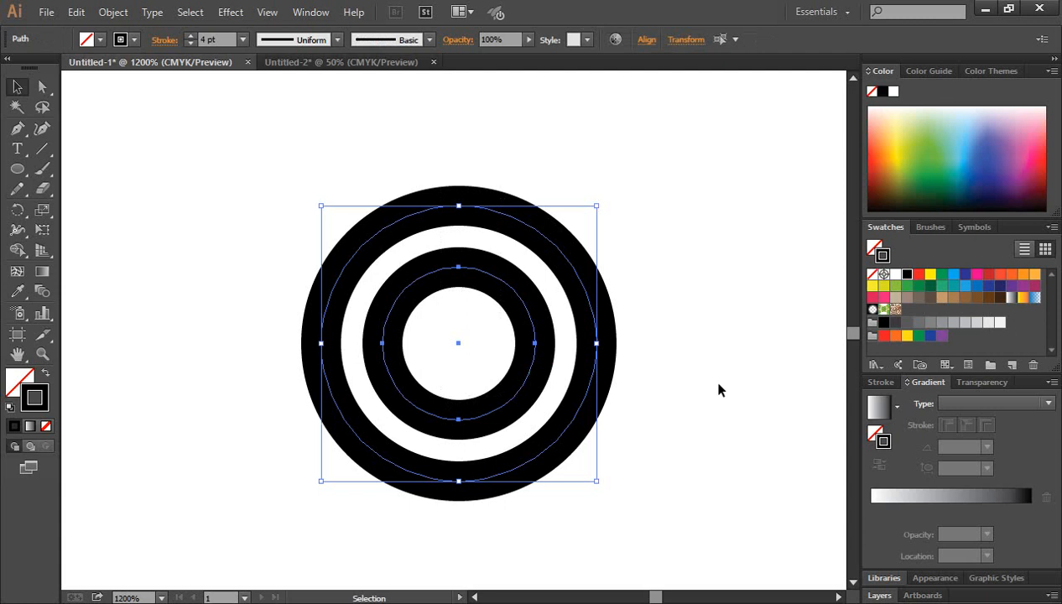
drag(595, 481, 585, 468)
click(657, 461)
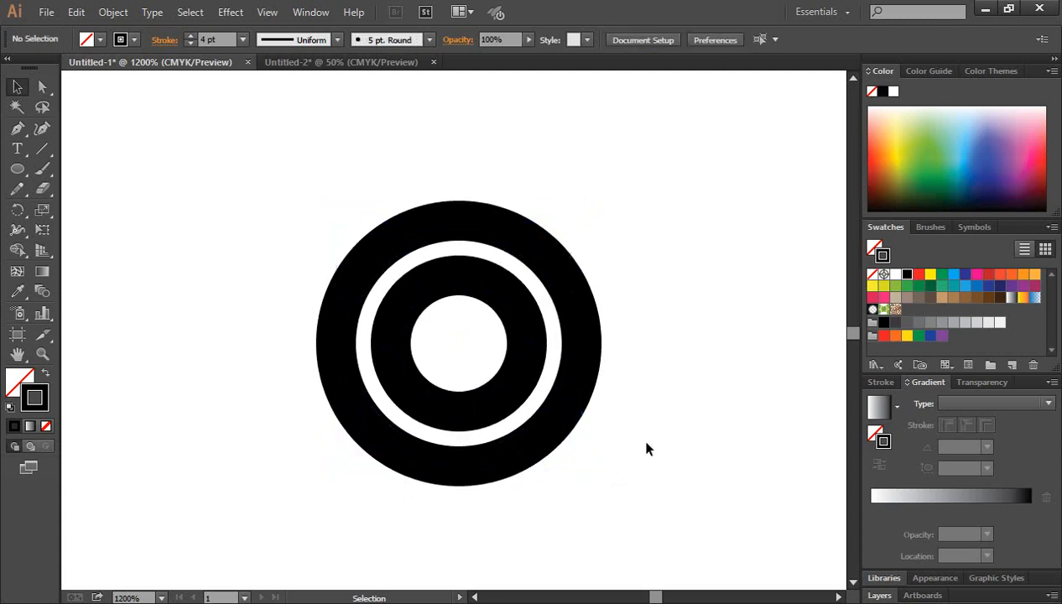
Draw a black-filled rectangle without a stroke, about 30.6 by 15.6 pt, to the right of the rings.
drag(647, 450, 498, 407)
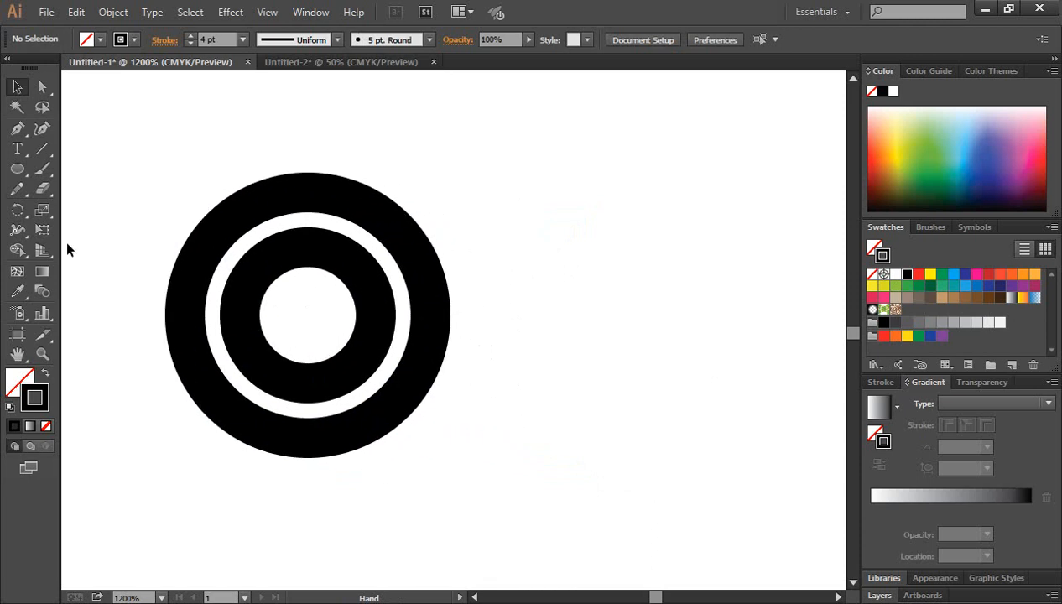
click(17, 169)
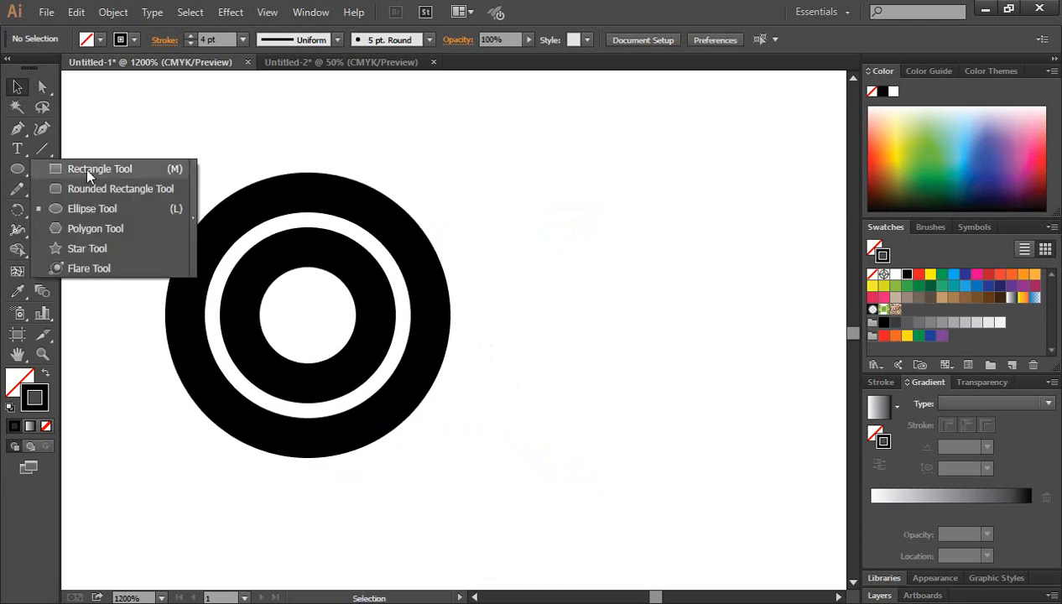
click(88, 170)
click(46, 371)
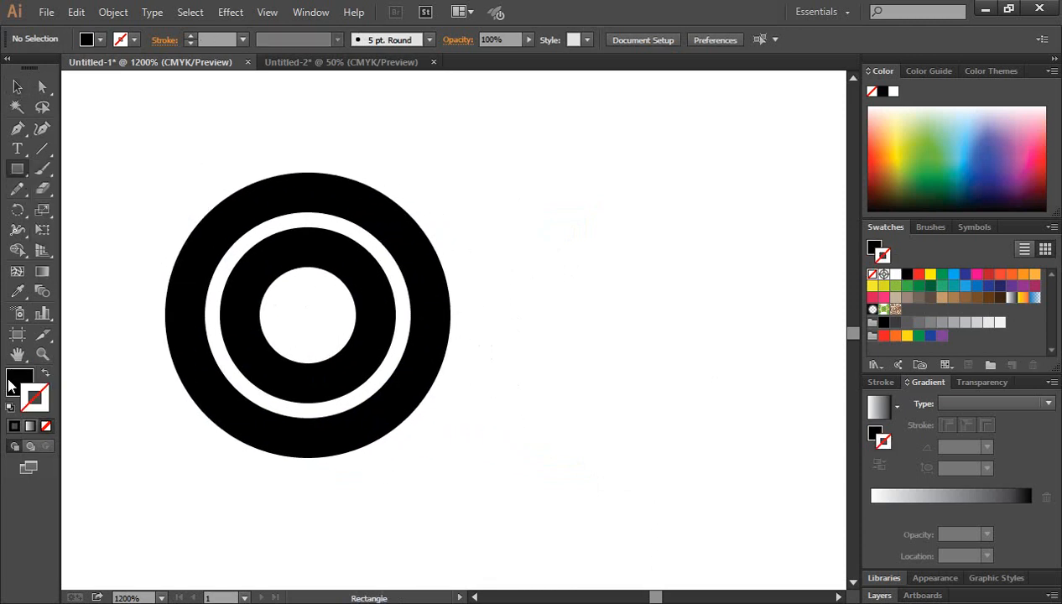
drag(492, 254, 796, 399)
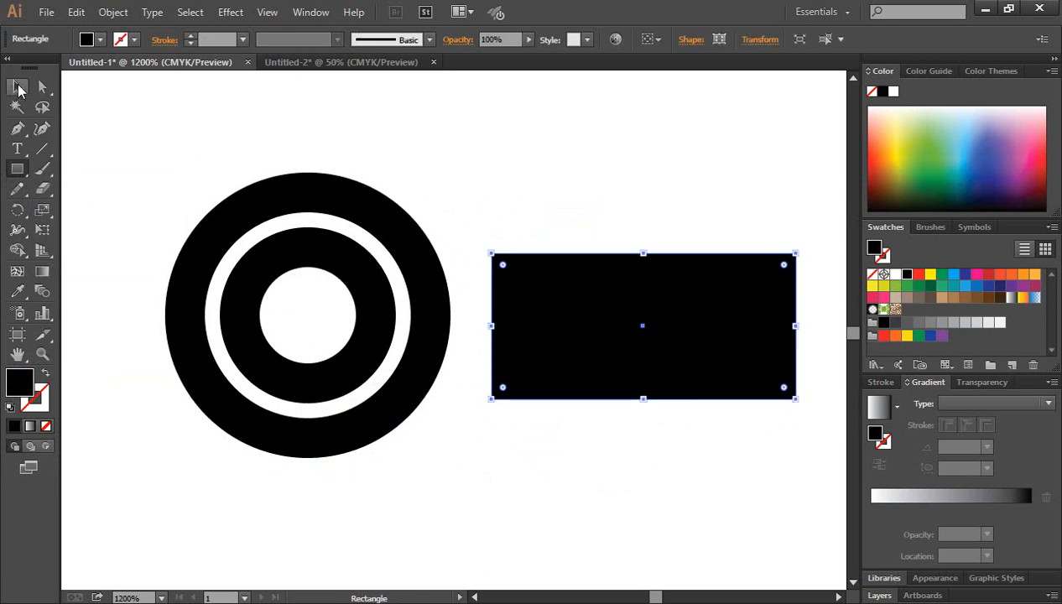
click(17, 87)
drag(645, 250, 645, 244)
drag(666, 287, 670, 291)
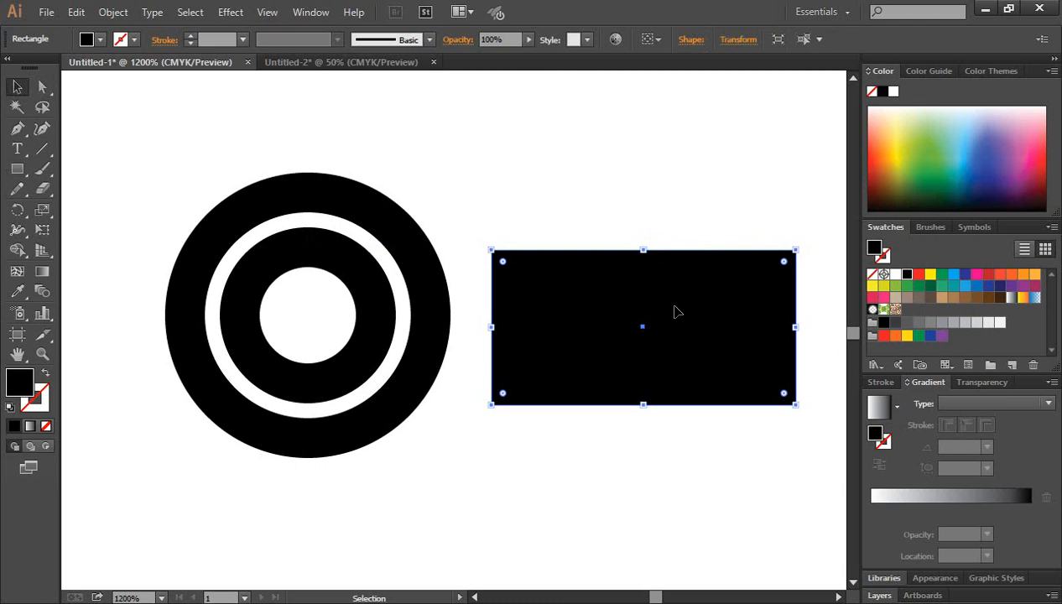
Split the rectangle into a grid of three rows with a 0 pt gutter.
click(115, 13)
mouse_move(161, 345)
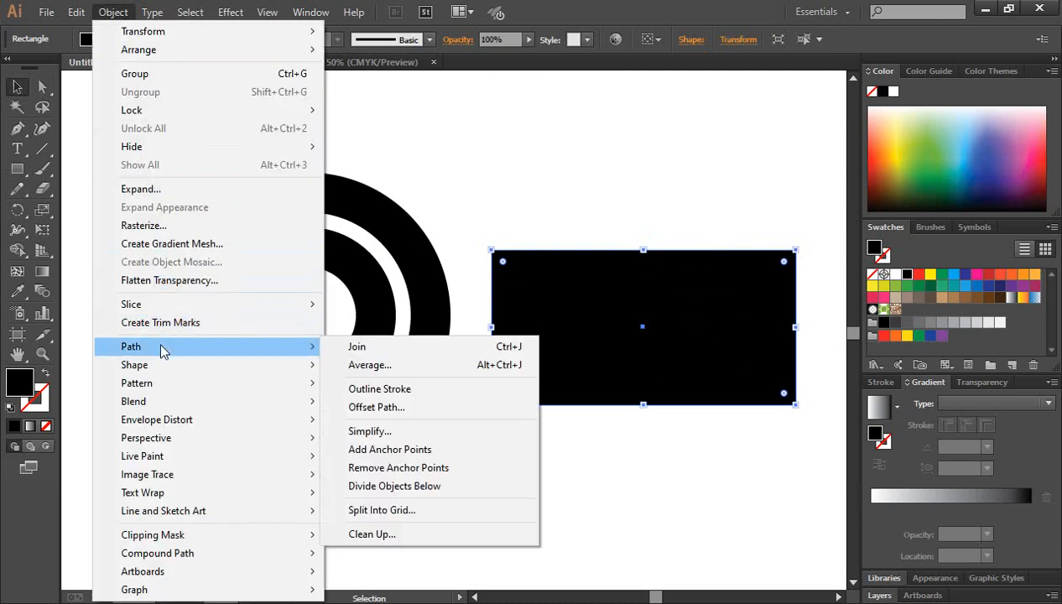
click(403, 514)
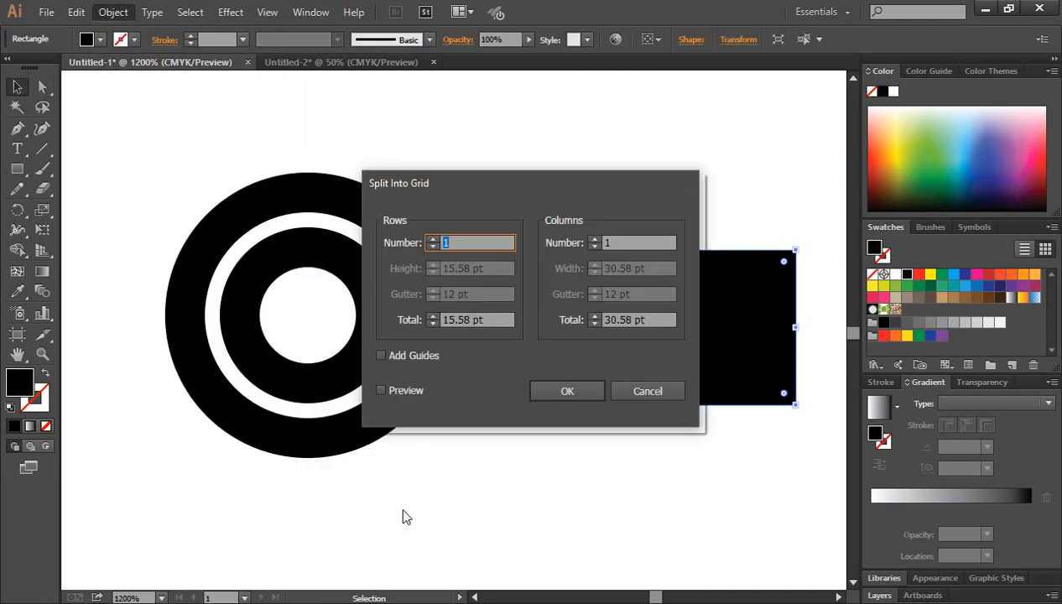
click(432, 239)
click(433, 239)
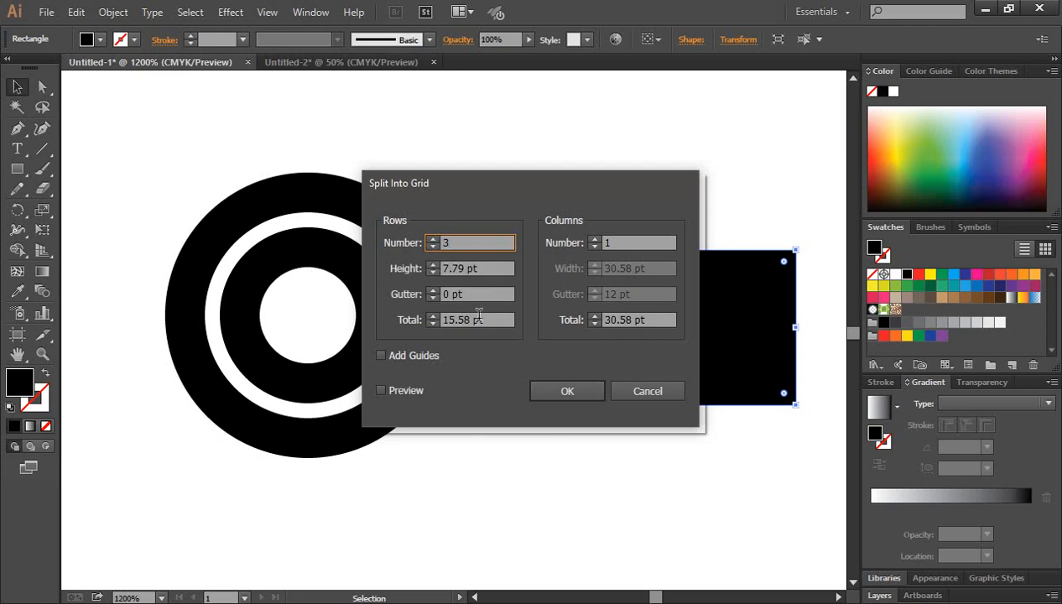
click(542, 395)
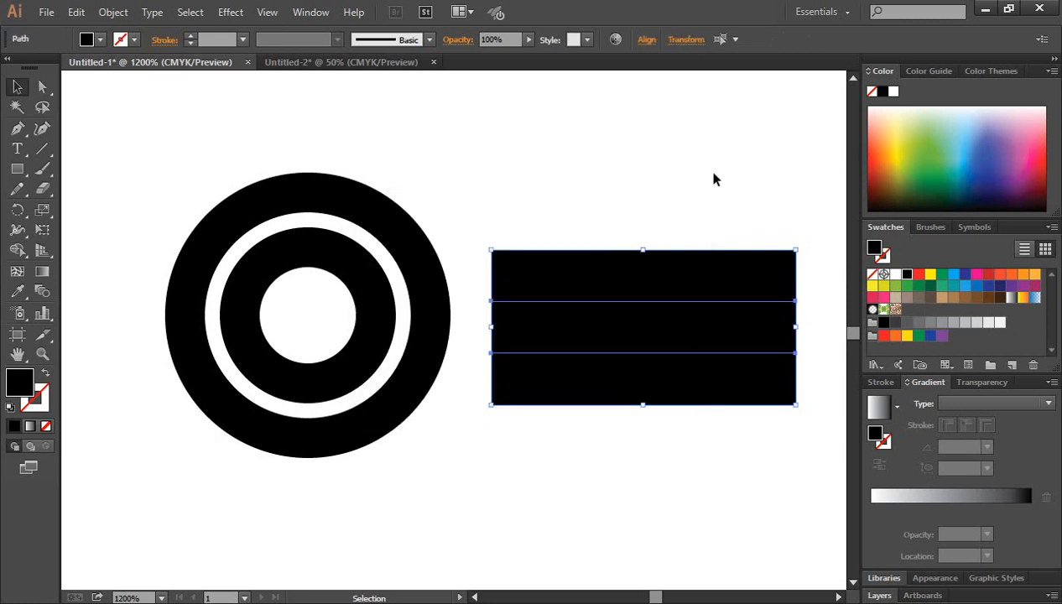
click(683, 203)
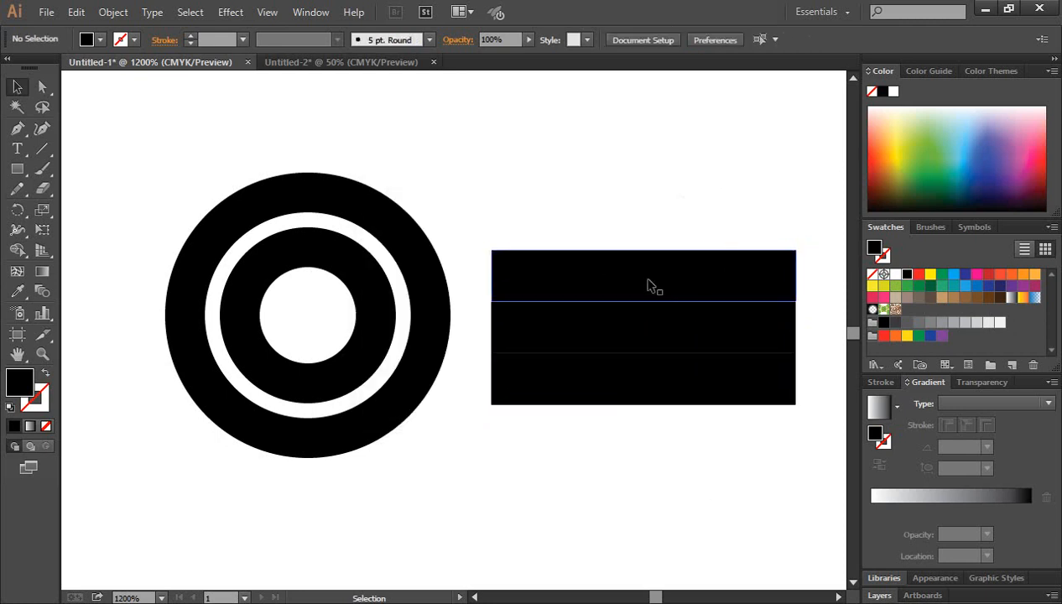
Select all three rectangle strips and give them a CMYK Red stroke with a weight of 2 pt.
click(647, 278)
click(642, 338)
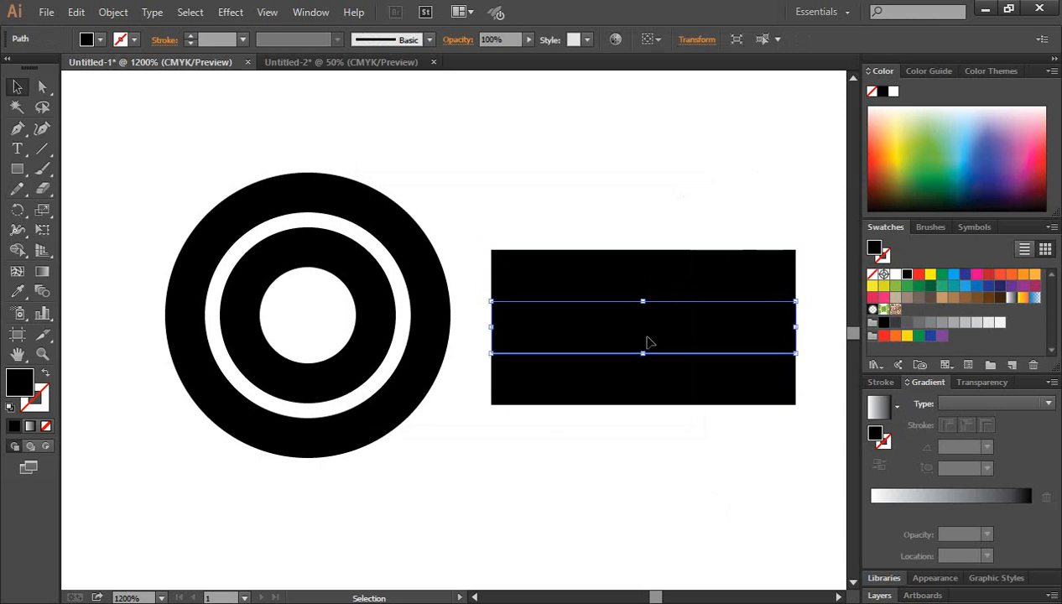
click(651, 387)
click(705, 436)
drag(619, 177, 669, 470)
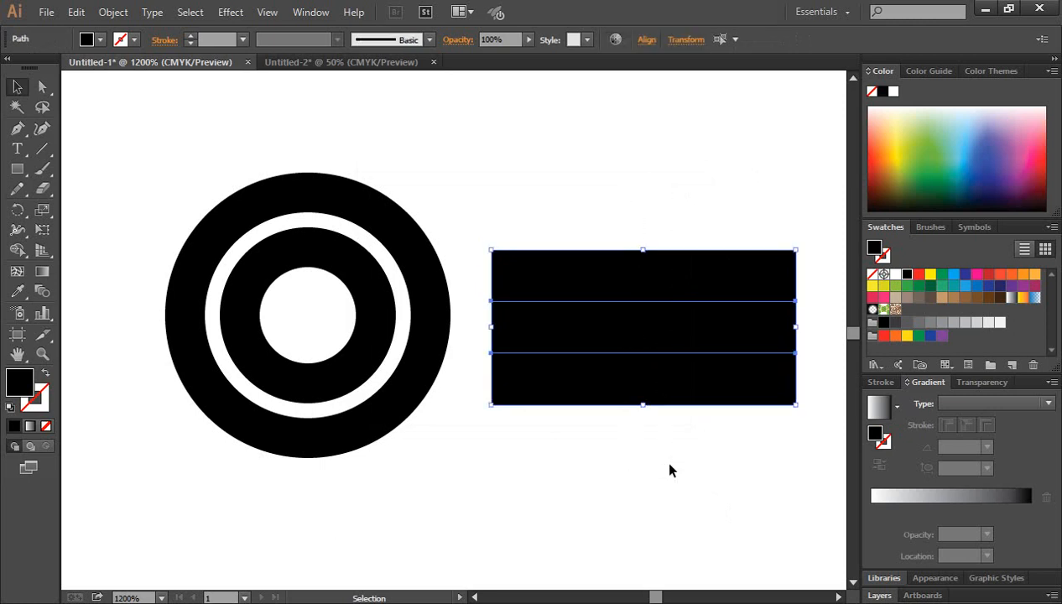
click(44, 396)
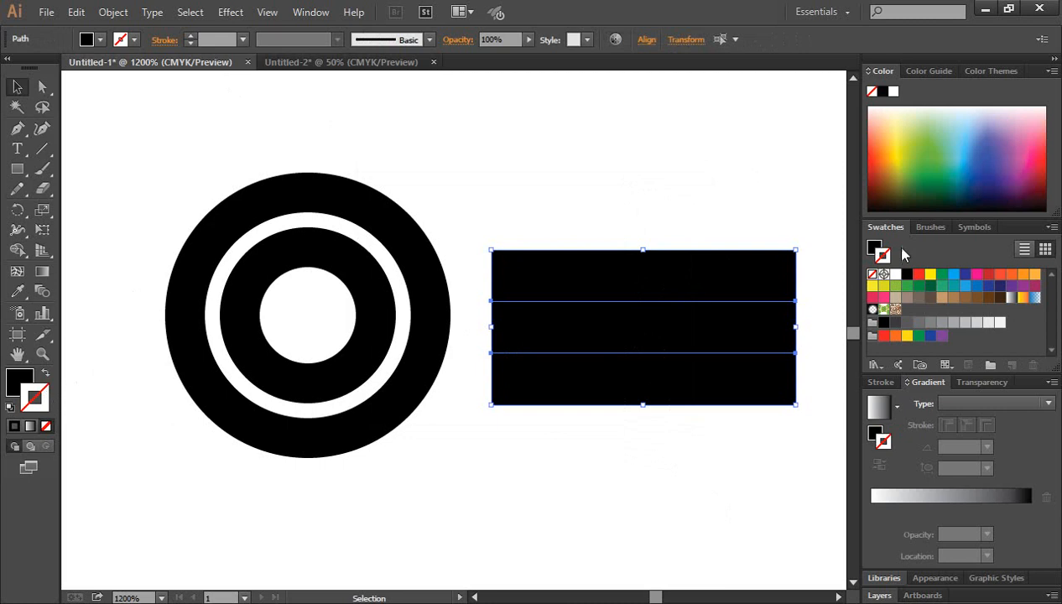
click(919, 275)
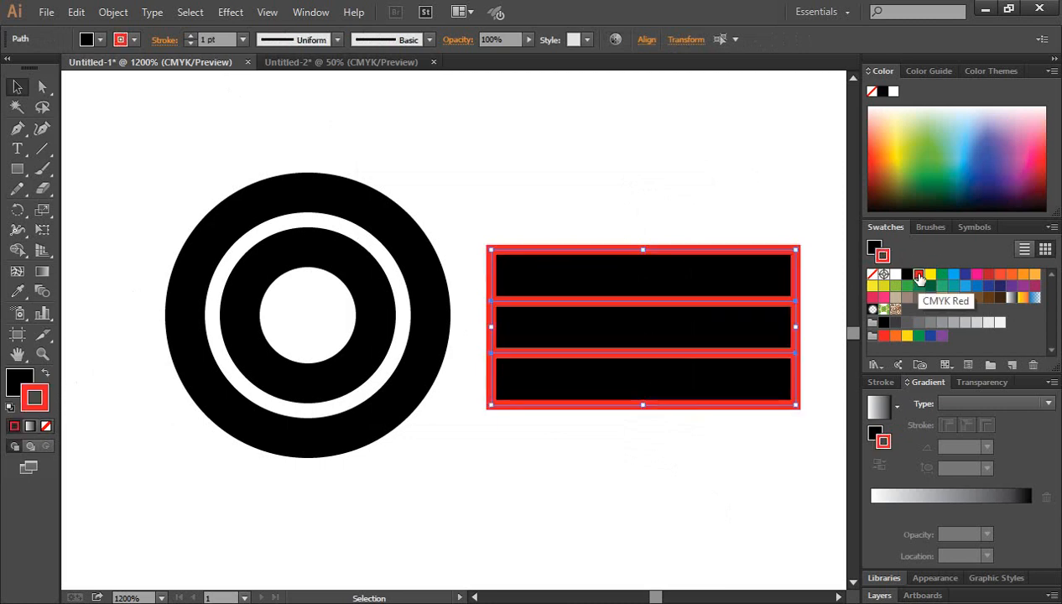
click(190, 36)
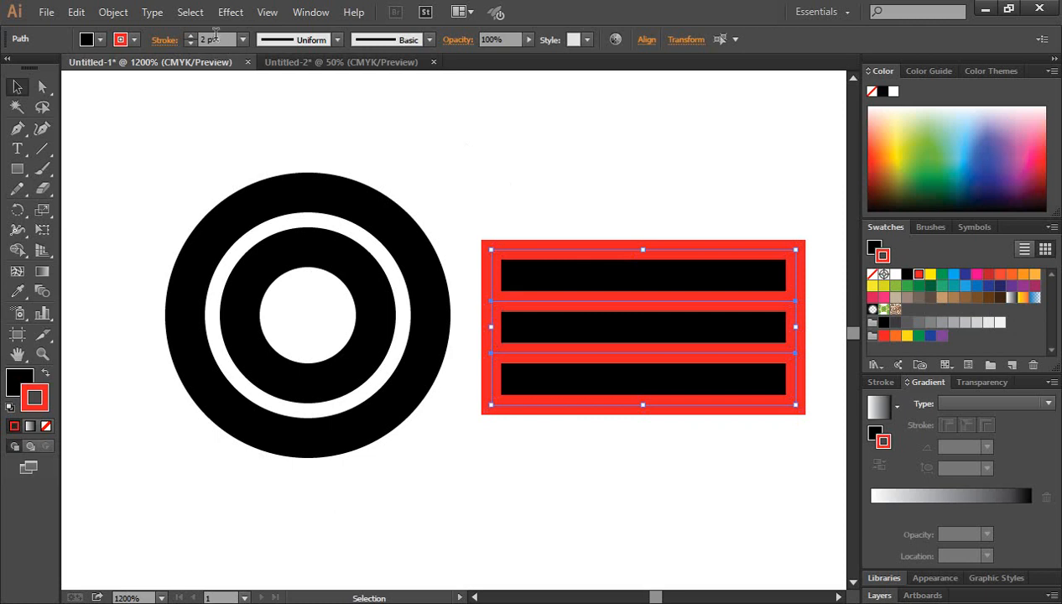
click(190, 36)
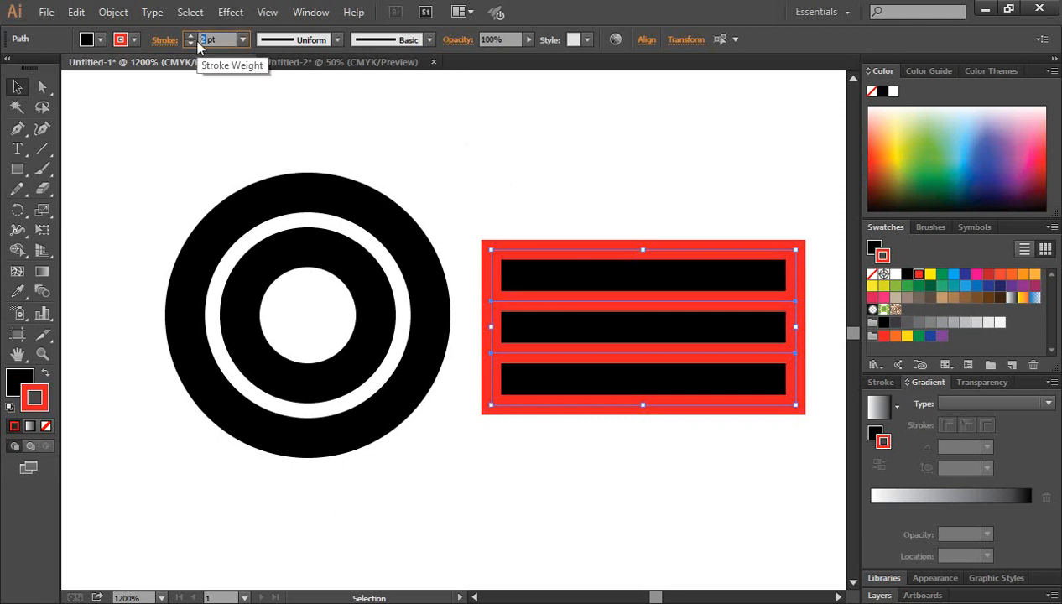
Reduce the red stroke weight of the three strips to 1.5 pt and deselect them.
click(189, 44)
text(.5)
key(Return)
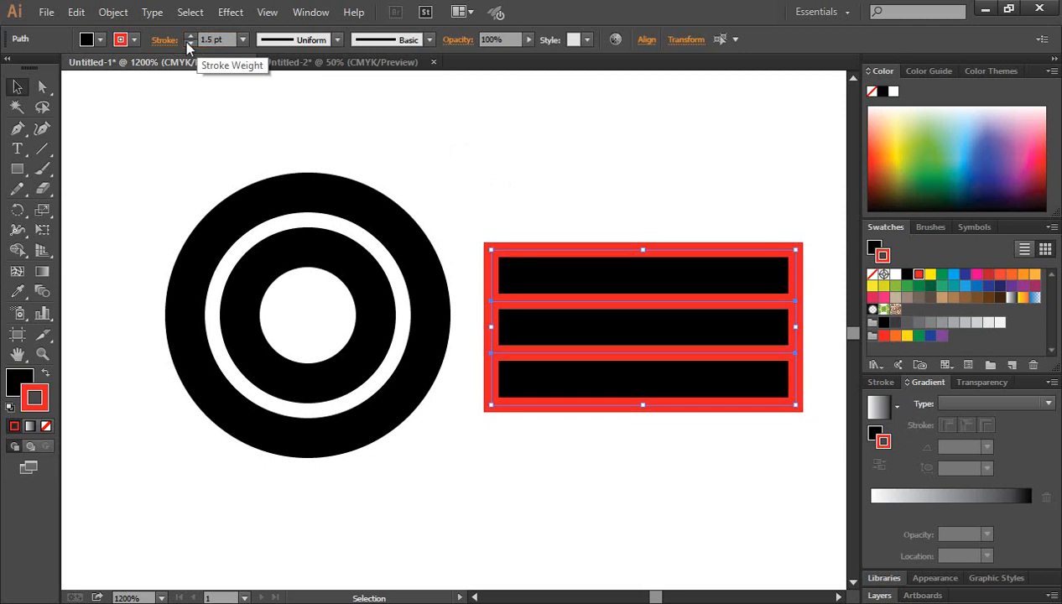
click(600, 218)
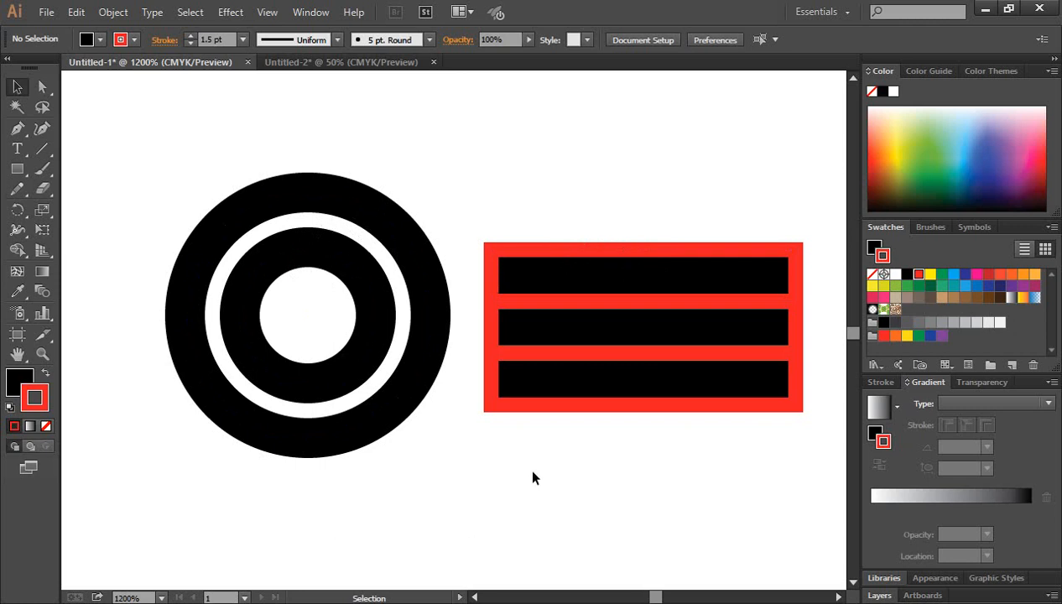
Move the three strips over the left half of the rings, ending at the rings' center, and shift all the artwork right.
drag(612, 198, 672, 449)
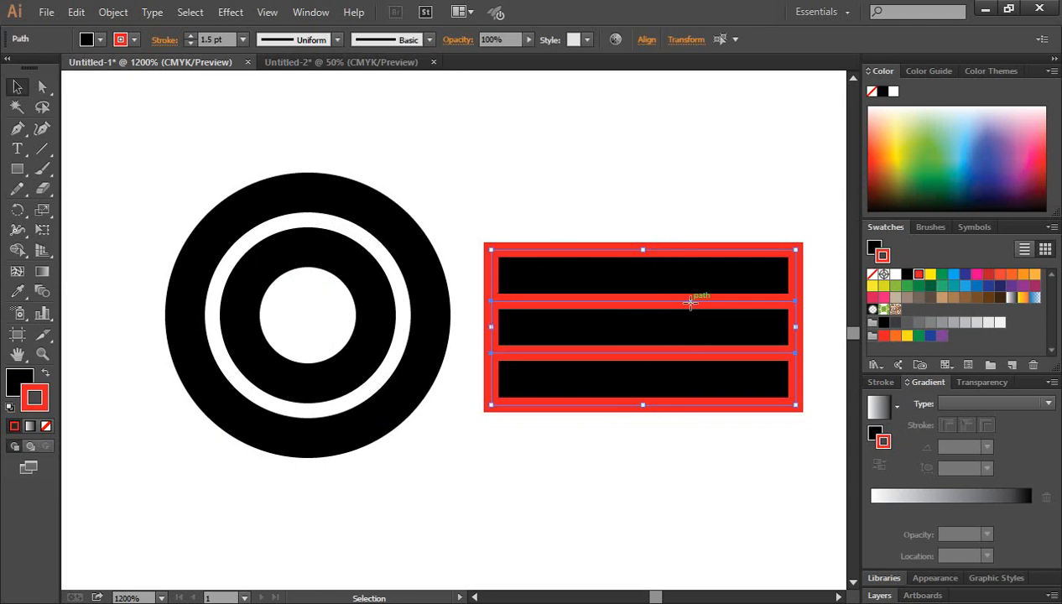
drag(690, 302, 204, 294)
drag(532, 485, 167, 190)
drag(185, 265, 404, 267)
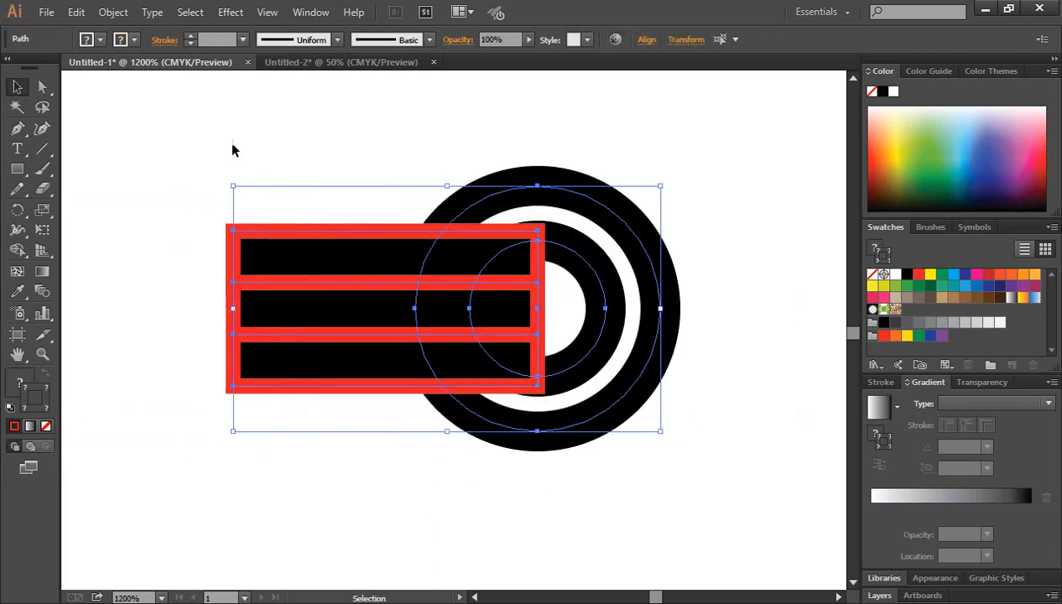
Expand the fill and stroke of the selected rings and strips.
click(114, 13)
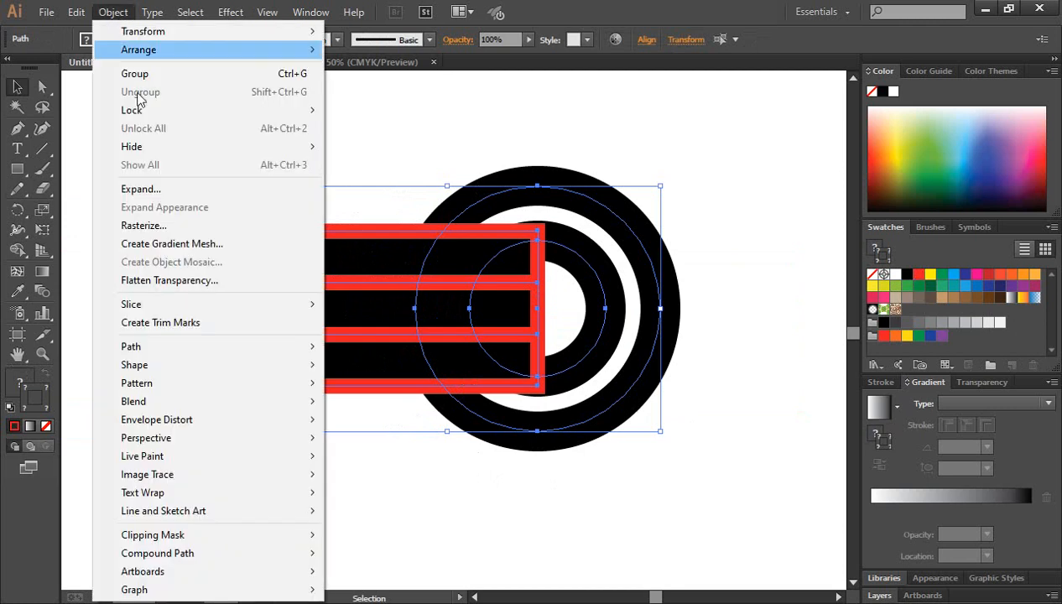
click(141, 186)
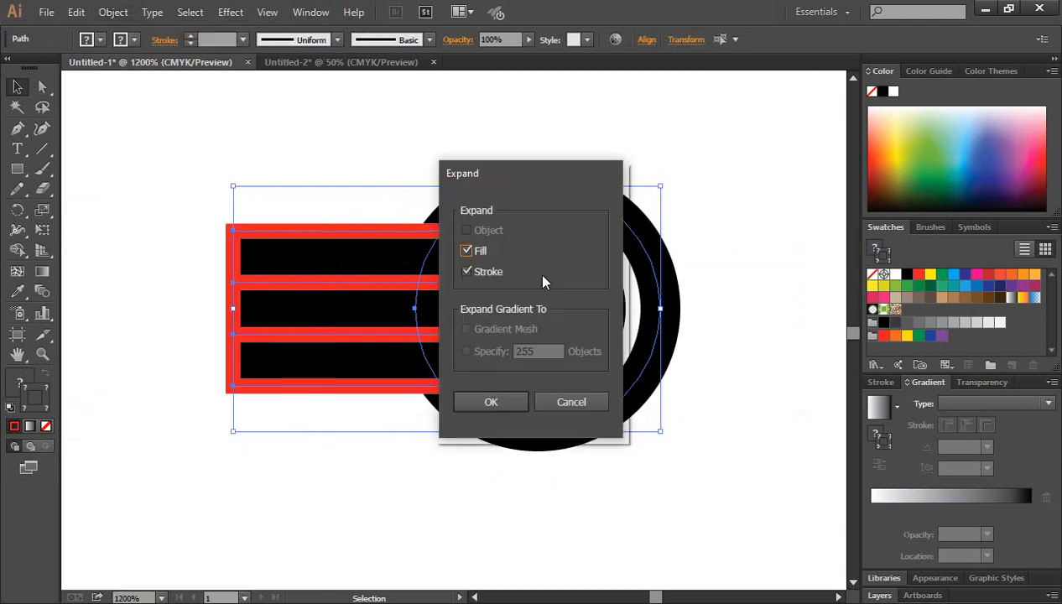
click(486, 403)
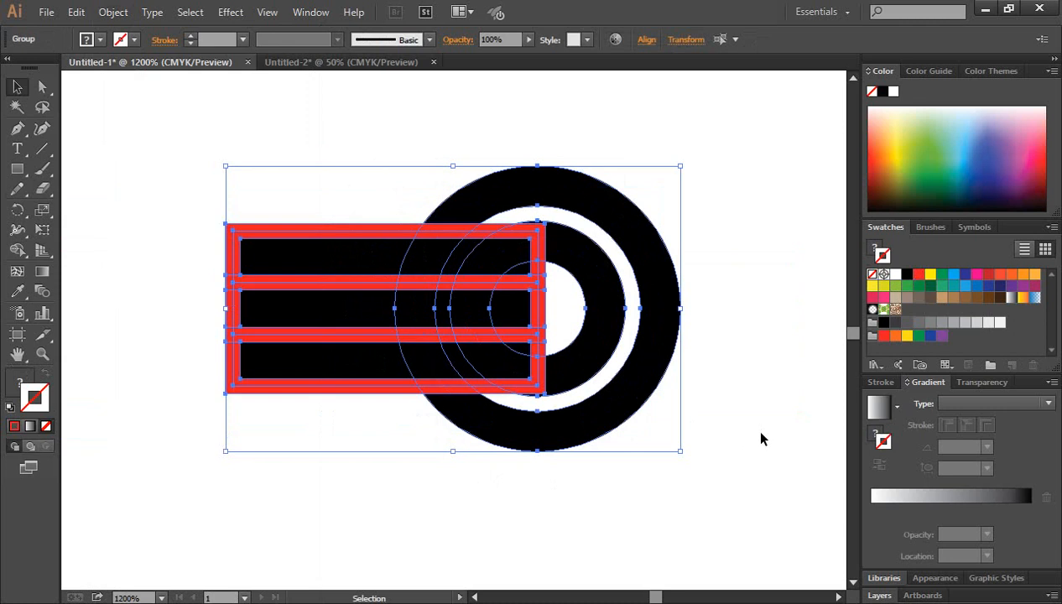
With Shape Builder, subtract the red bands where they cross the outer ring and clear the strip areas within the gap between the rings.
click(18, 251)
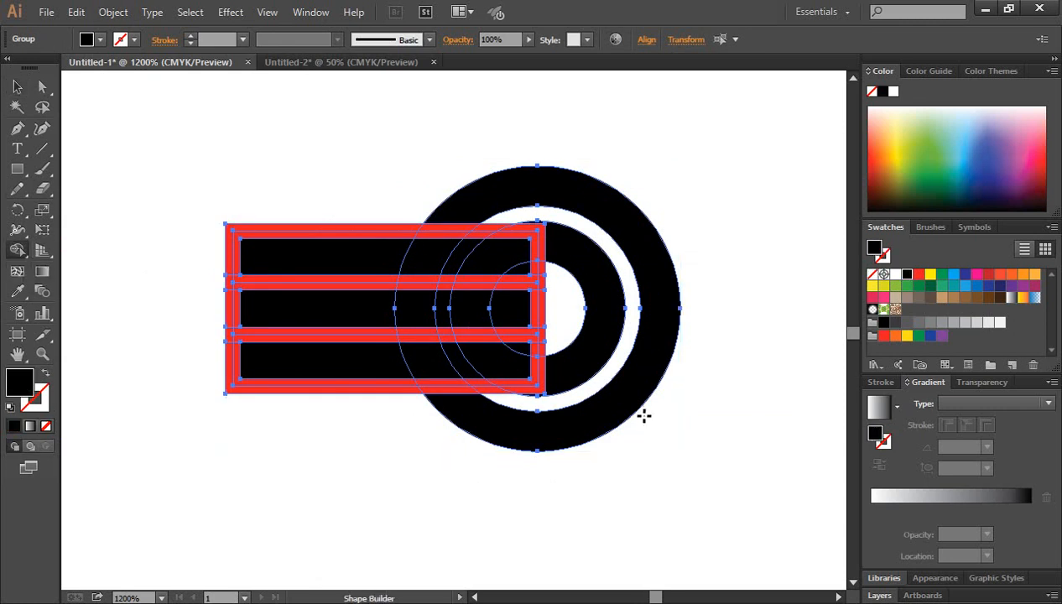
key(ctrl+equal)
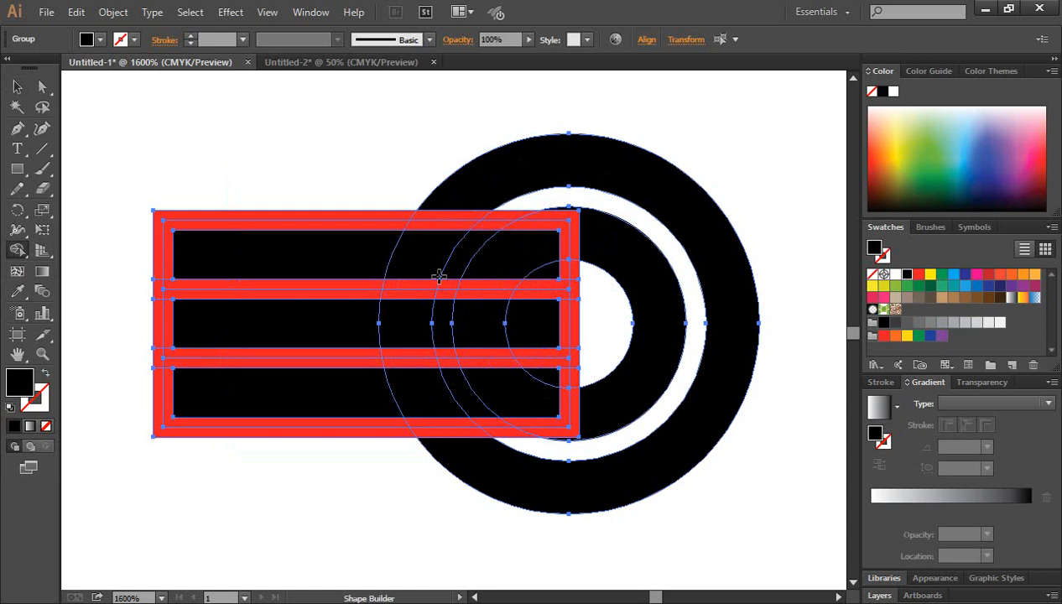
click(436, 216)
alt+click(436, 225)
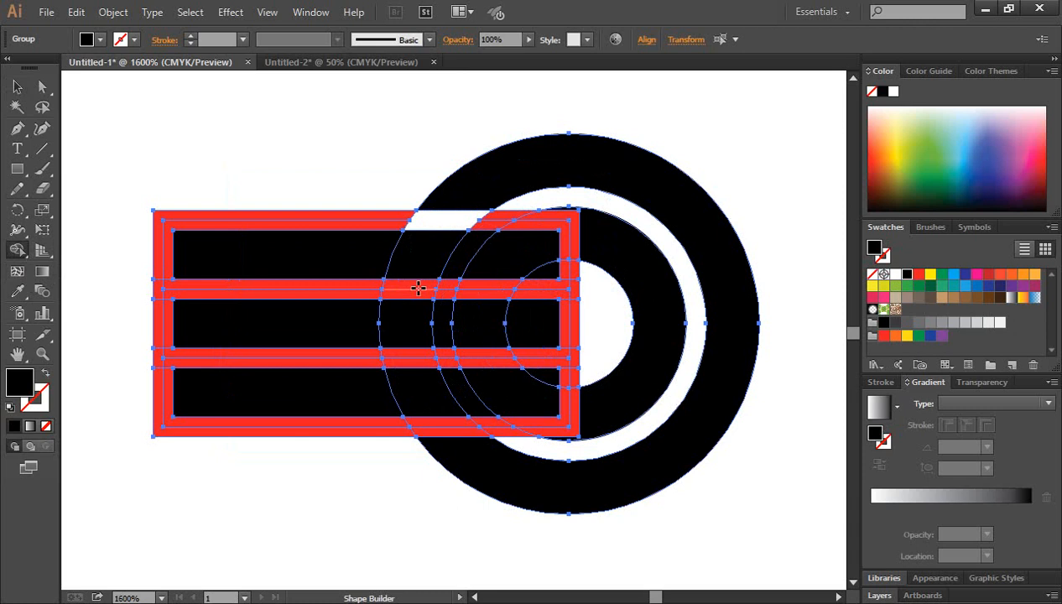
alt+click(415, 293)
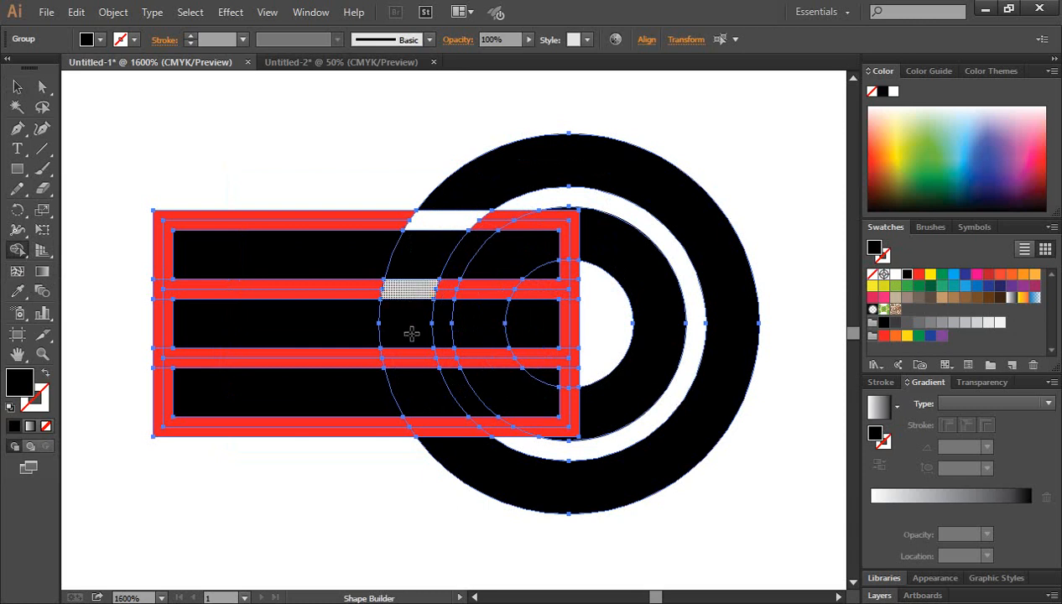
alt+click(410, 353)
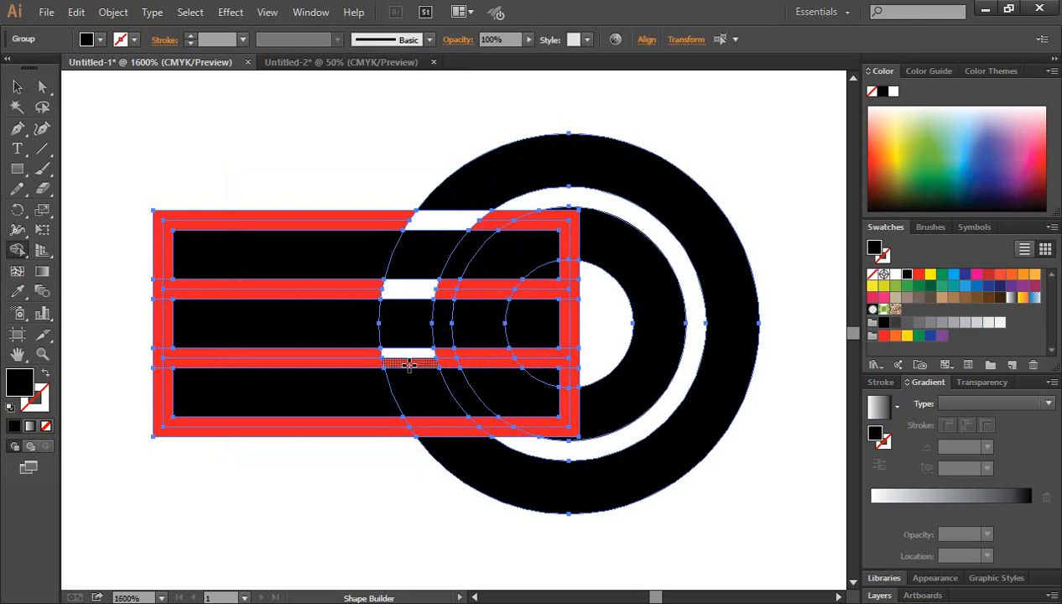
alt+click(410, 364)
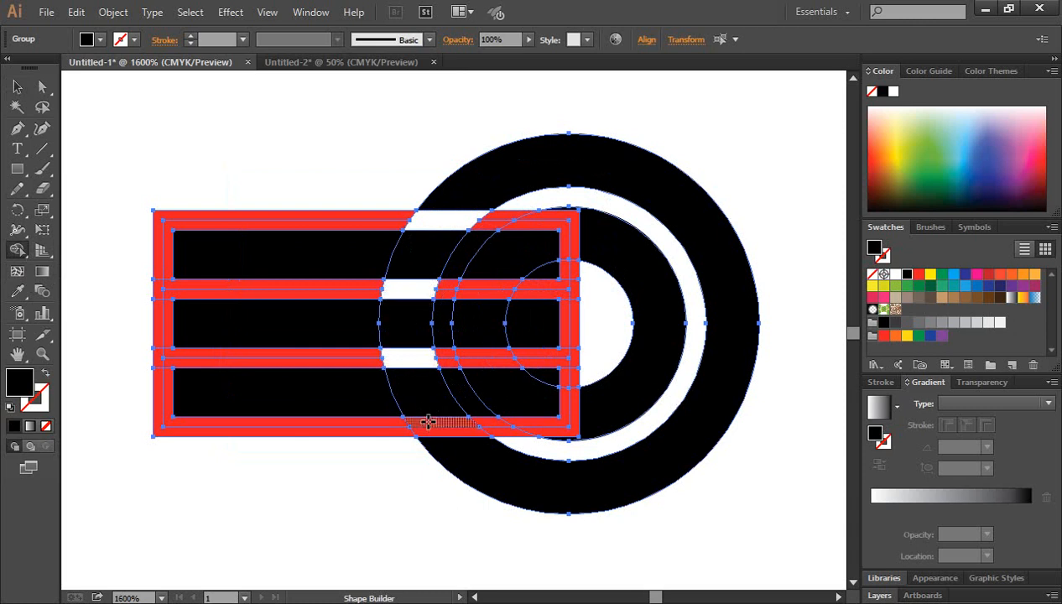
alt+click(428, 421)
alt+click(433, 433)
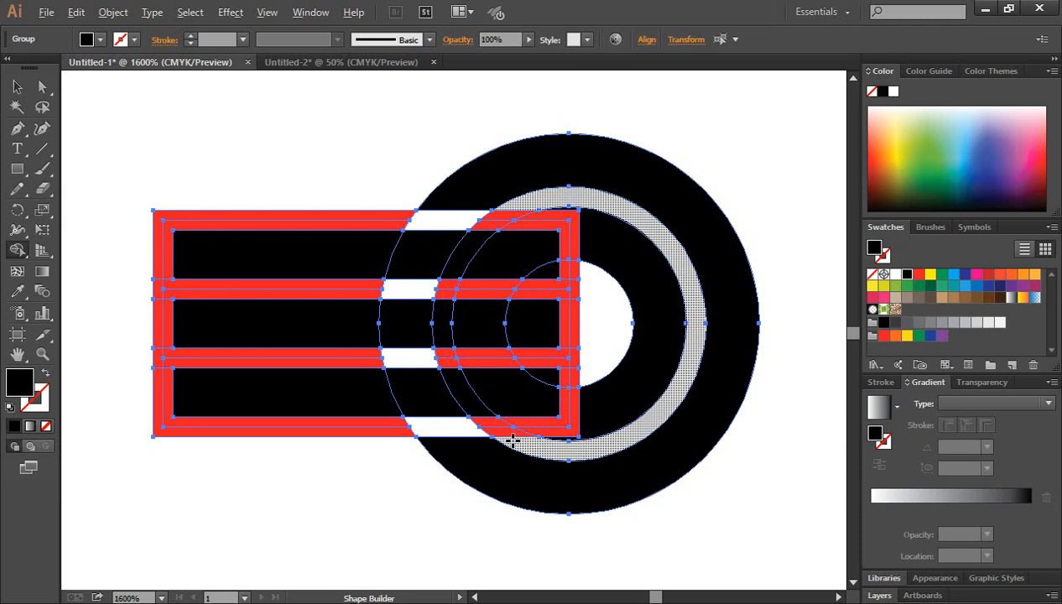
mouse_move(512, 441)
mouse_down()
mouse_move(456, 382)
mouse_move(445, 310)
mouse_move(464, 252)
mouse_move(519, 205)
mouse_up()
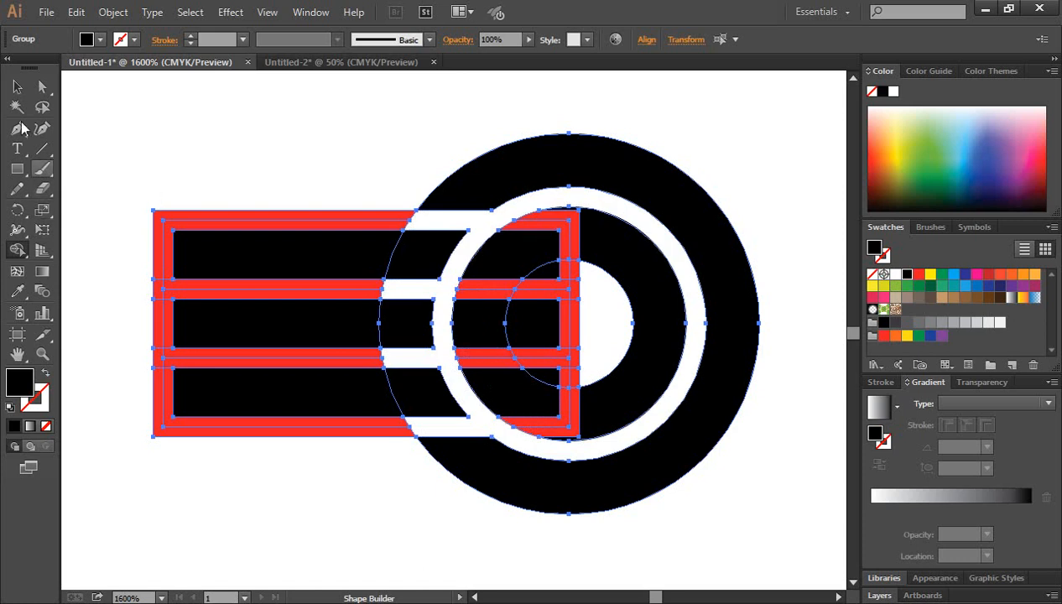
Select the leftover red and black strip artwork and delete it, keeping the cut rings.
click(17, 87)
drag(157, 125, 263, 486)
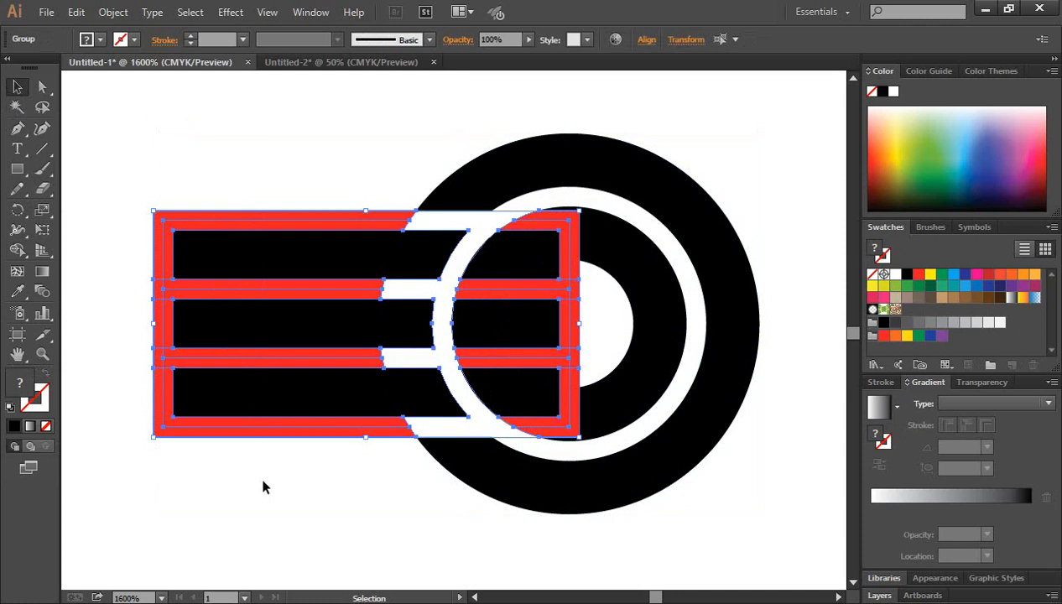
key(Delete)
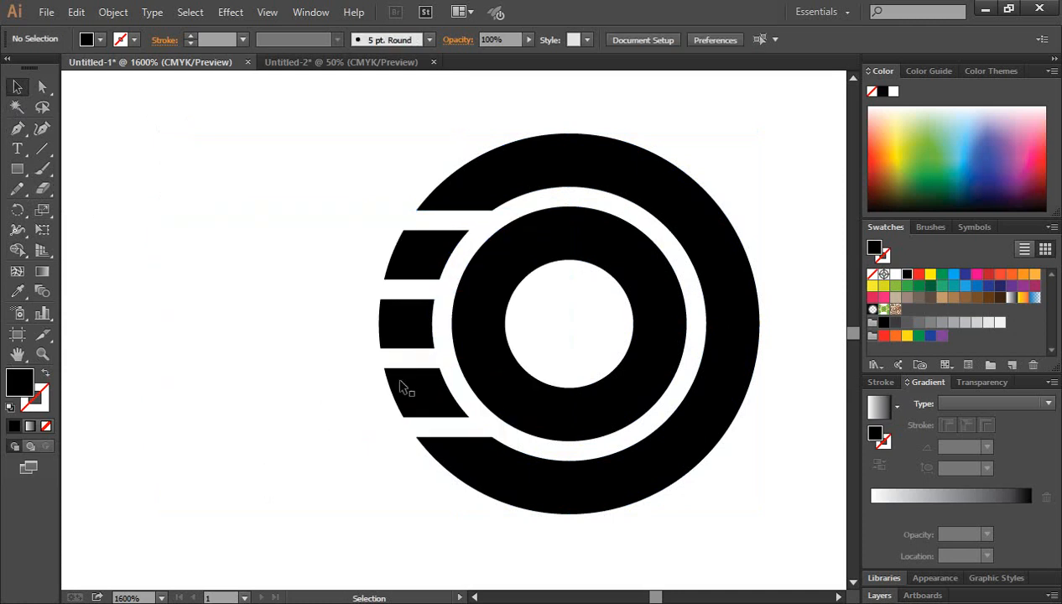
Select the left-end anchor points of the three separated outer-ring segments and nudge them left to lengthen the segments into bars.
click(43, 88)
drag(330, 228, 419, 420)
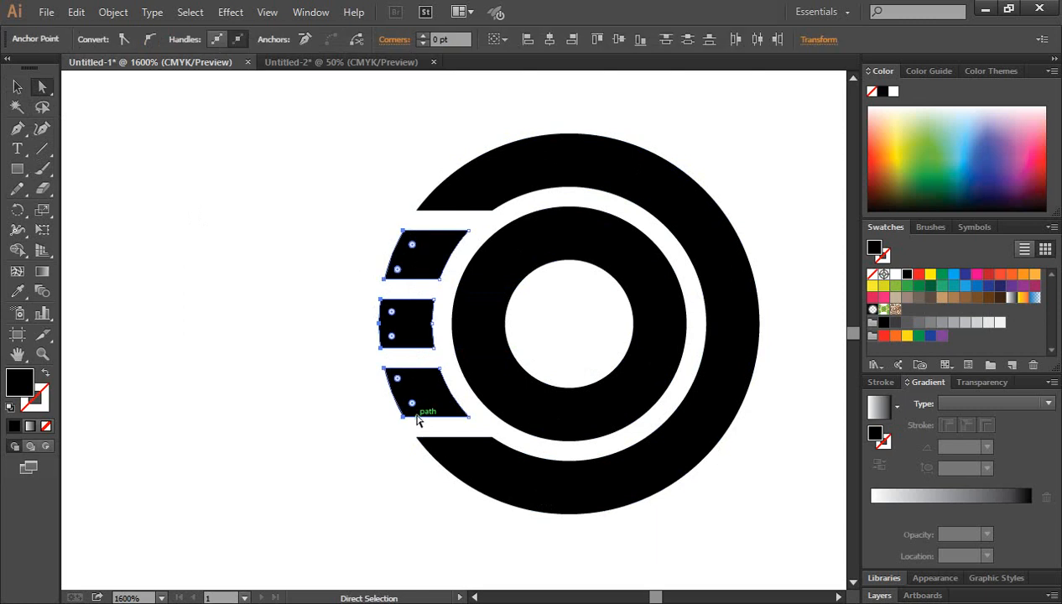
key(Left)
key(Left)
key(Left)
key(Left)
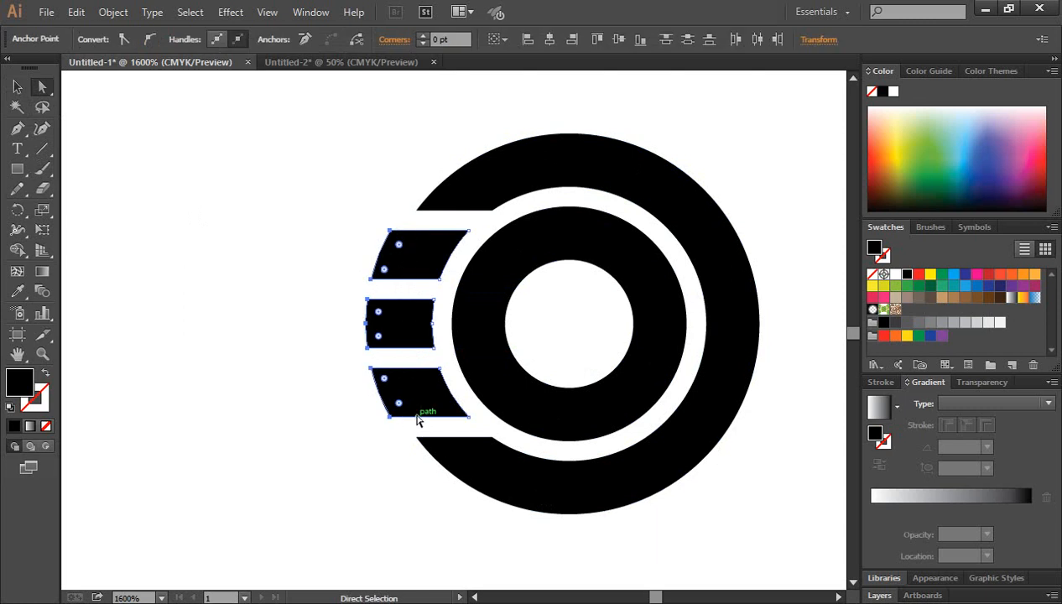
key(Left)
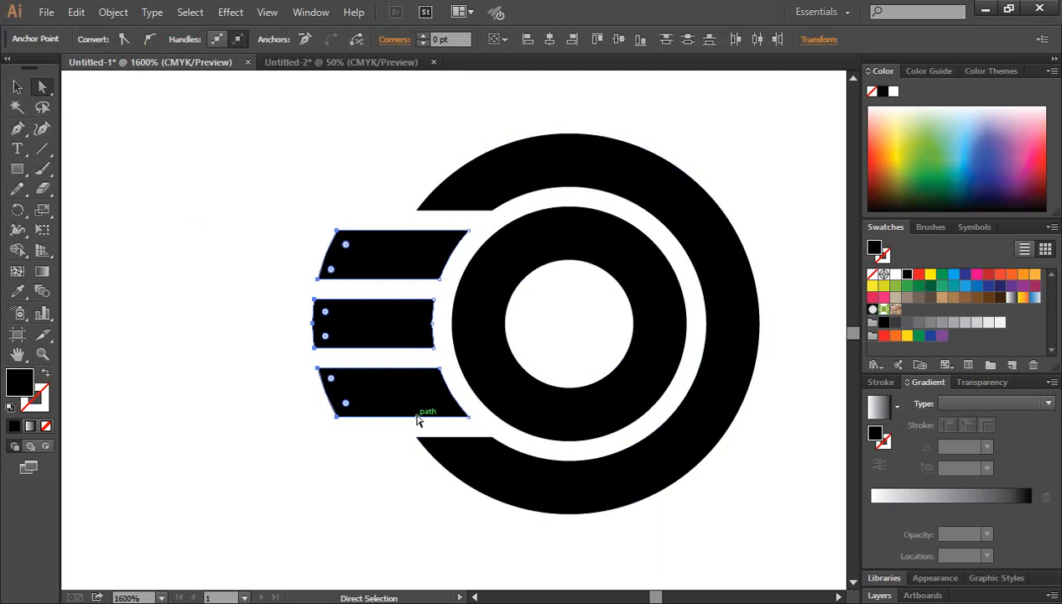
key(Left)
key(Left)
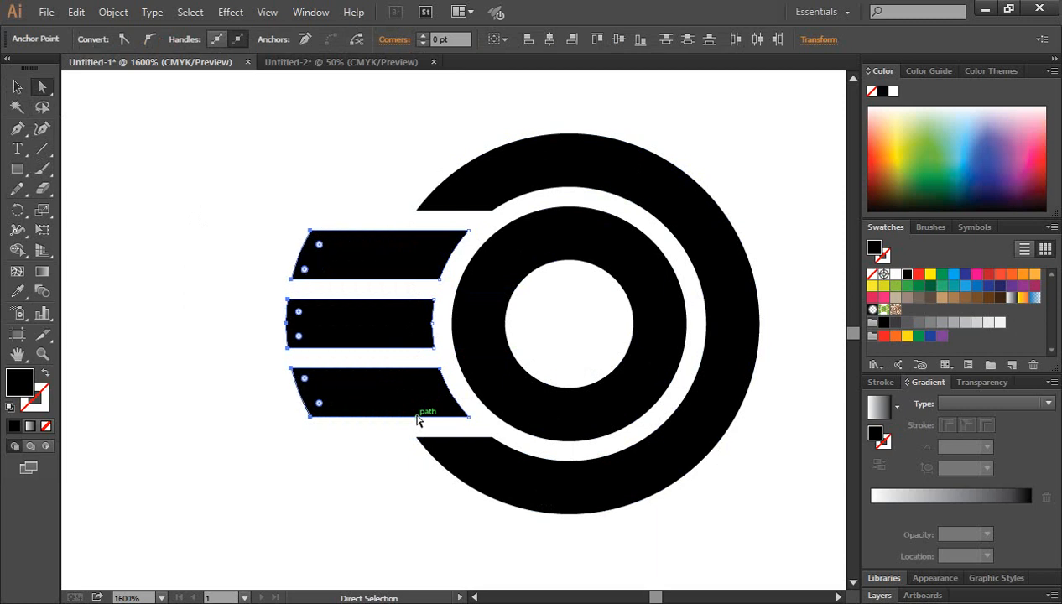
click(345, 473)
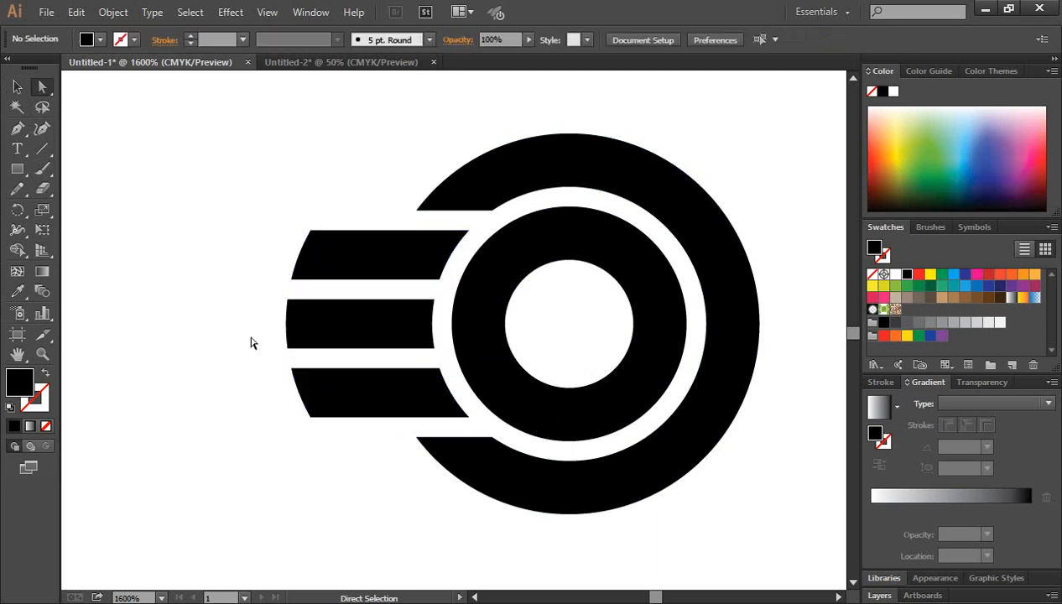
Round both left corners of the middle bar to their maximum radius, about 1.88 pt.
drag(275, 294, 304, 360)
click(302, 316)
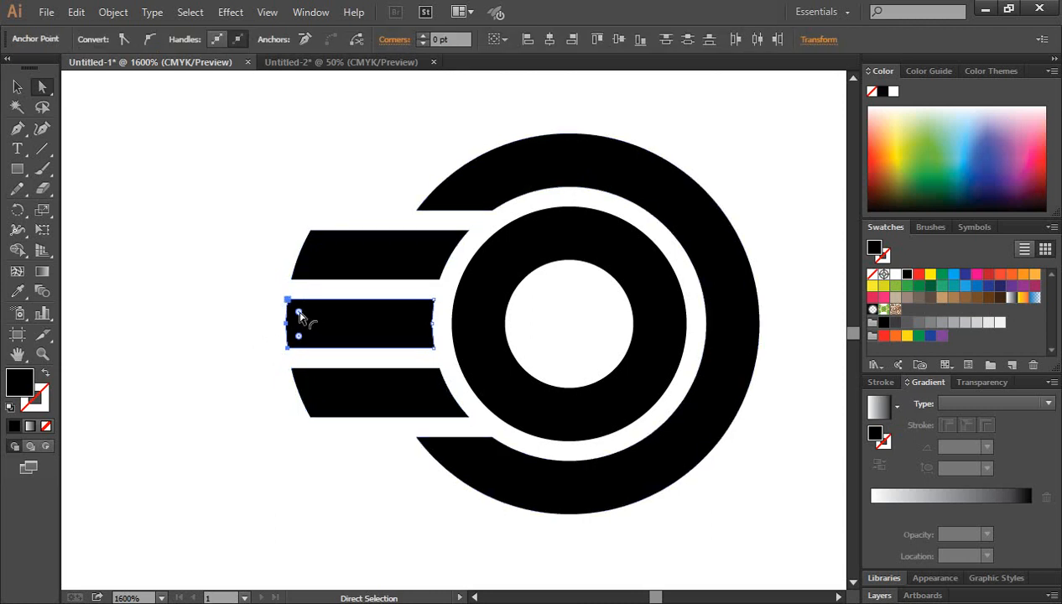
drag(299, 316, 368, 316)
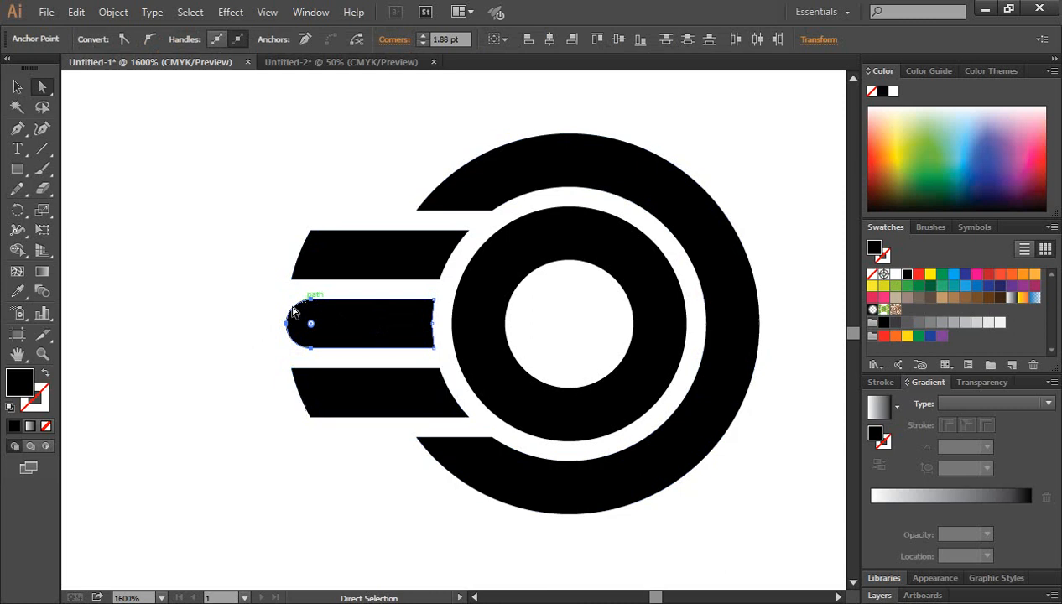
Round the upper bar's top-left corner about 4.98 pt and the lower bar's bottom-left corner about 4.97 pt, then deselect.
click(311, 235)
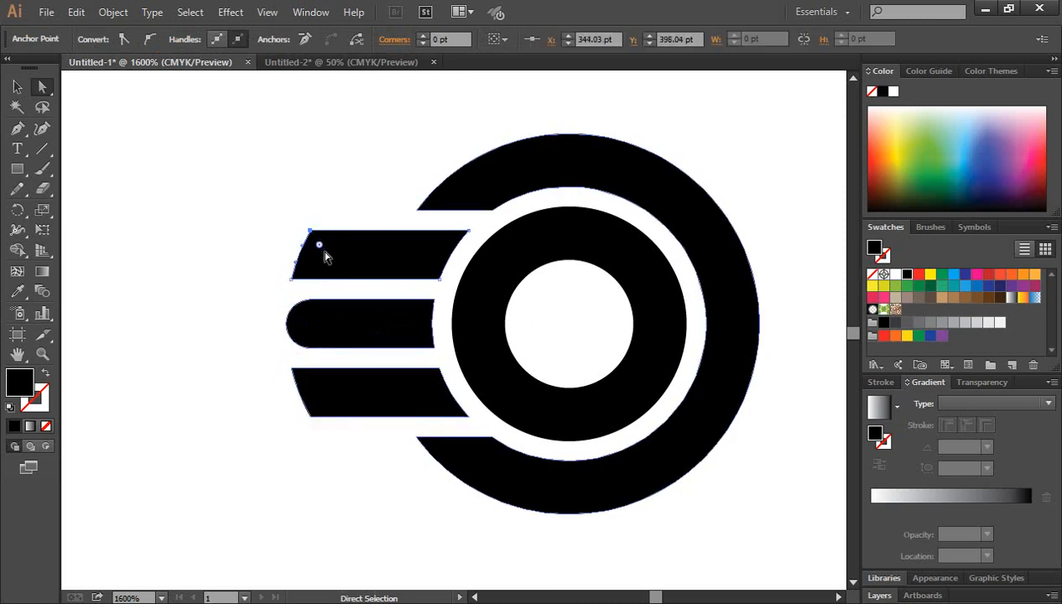
drag(326, 248, 356, 334)
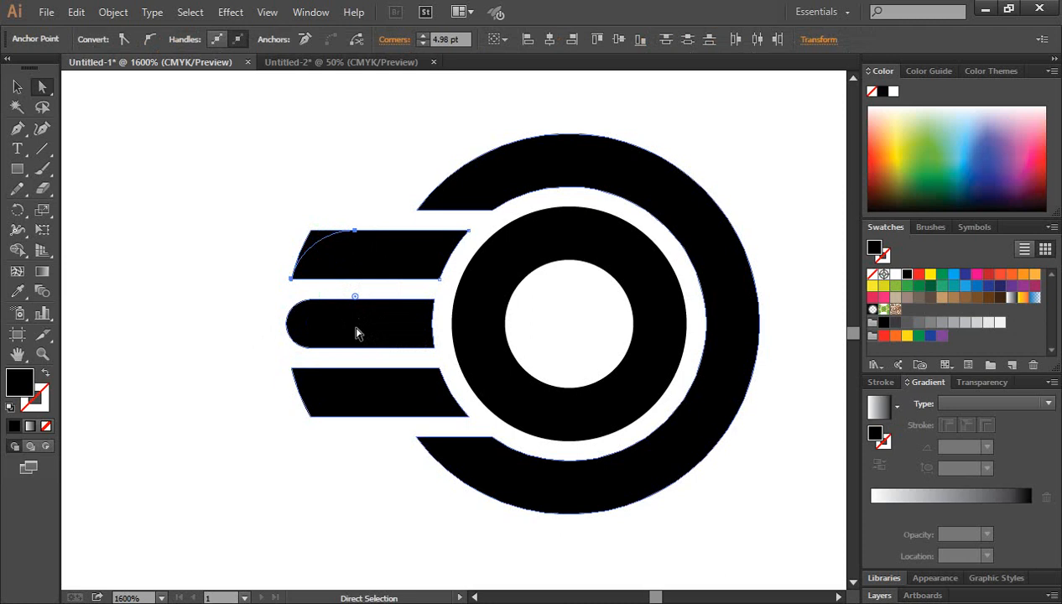
click(312, 416)
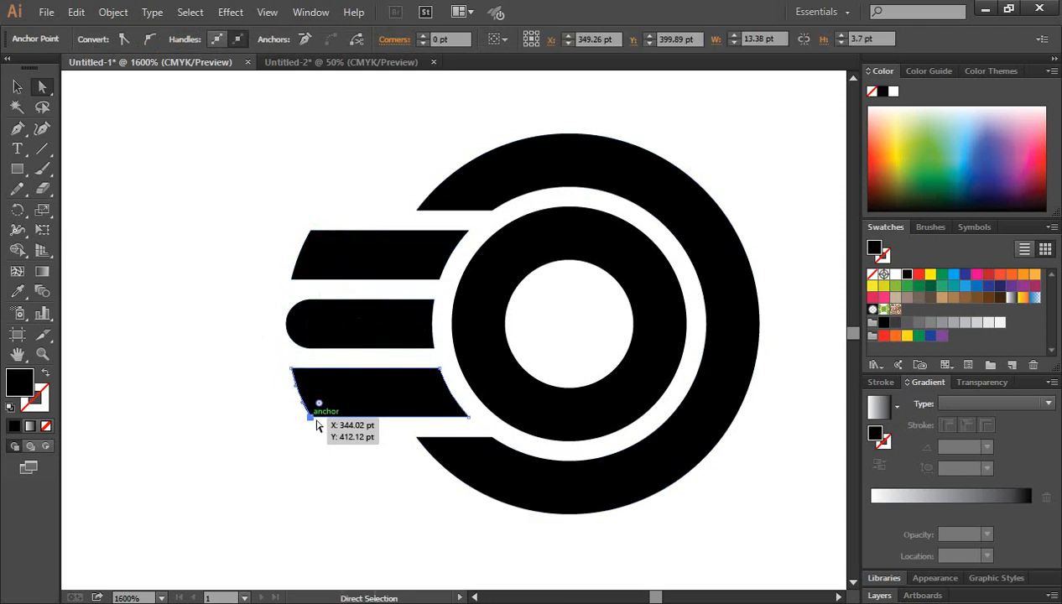
drag(319, 407, 472, 363)
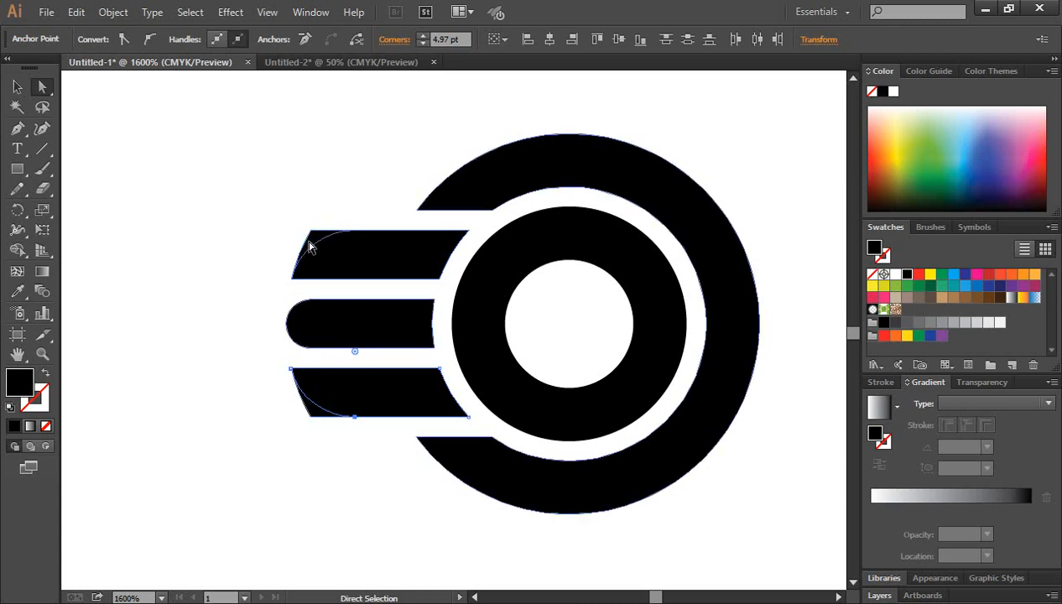
click(15, 88)
click(225, 306)
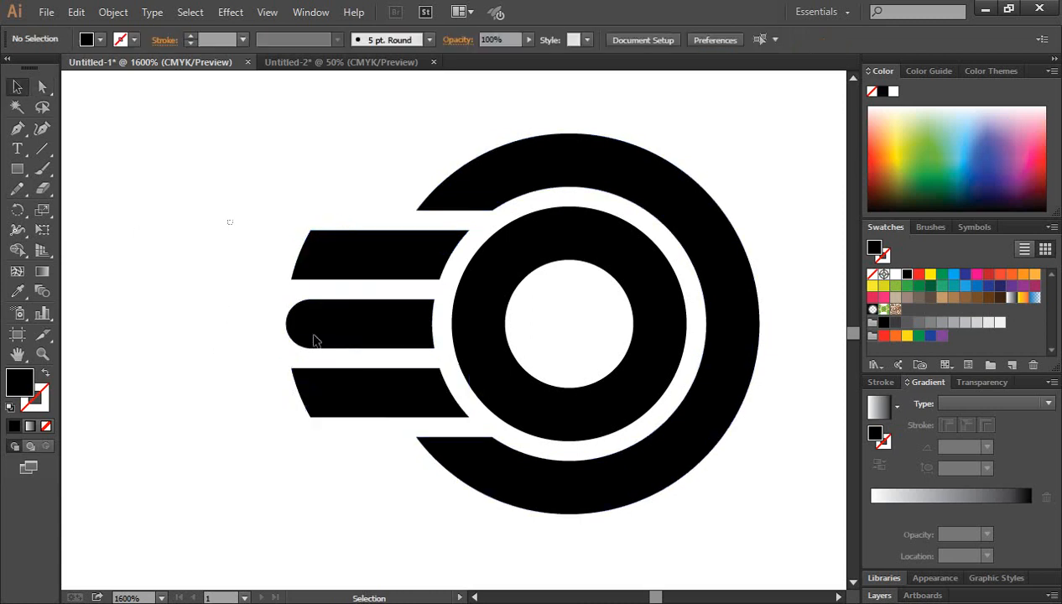
Remove the leftover corner slivers outside the rounded curves of the upper and lower bars with Shape Builder, then deselect the artwork.
drag(227, 219, 379, 460)
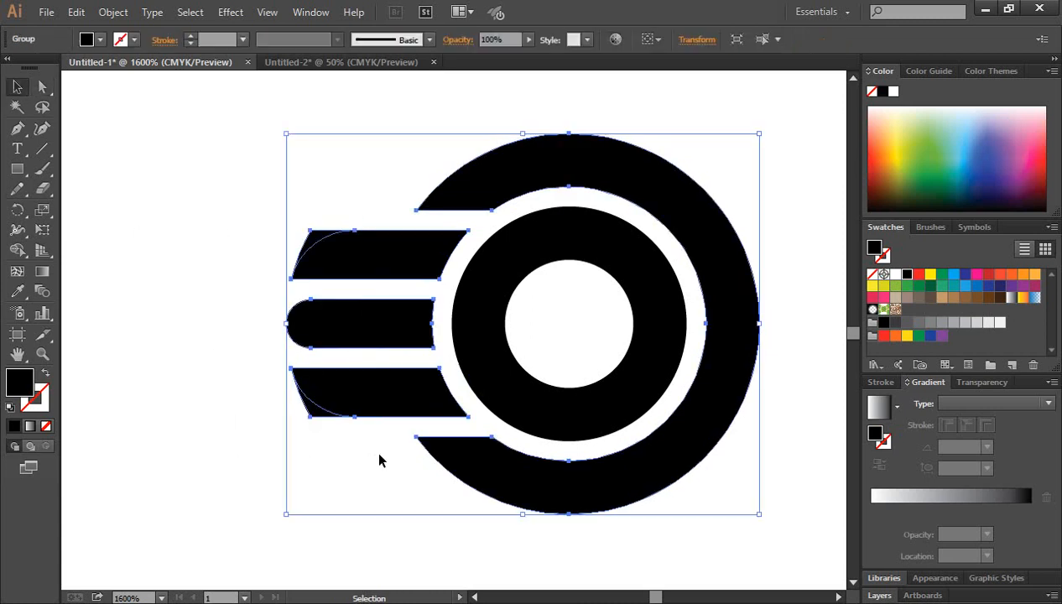
click(17, 250)
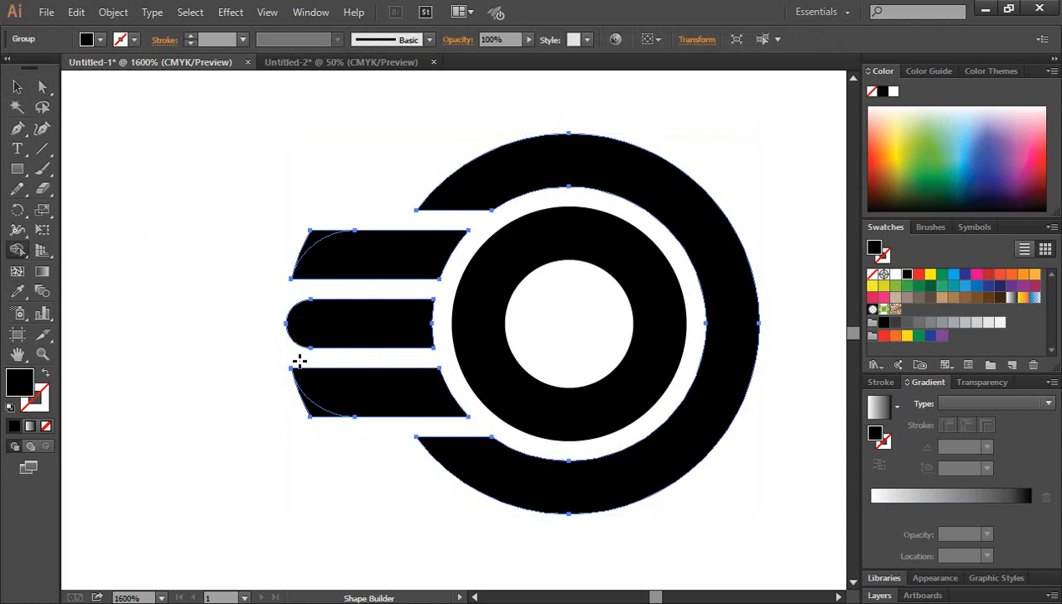
alt+click(317, 410)
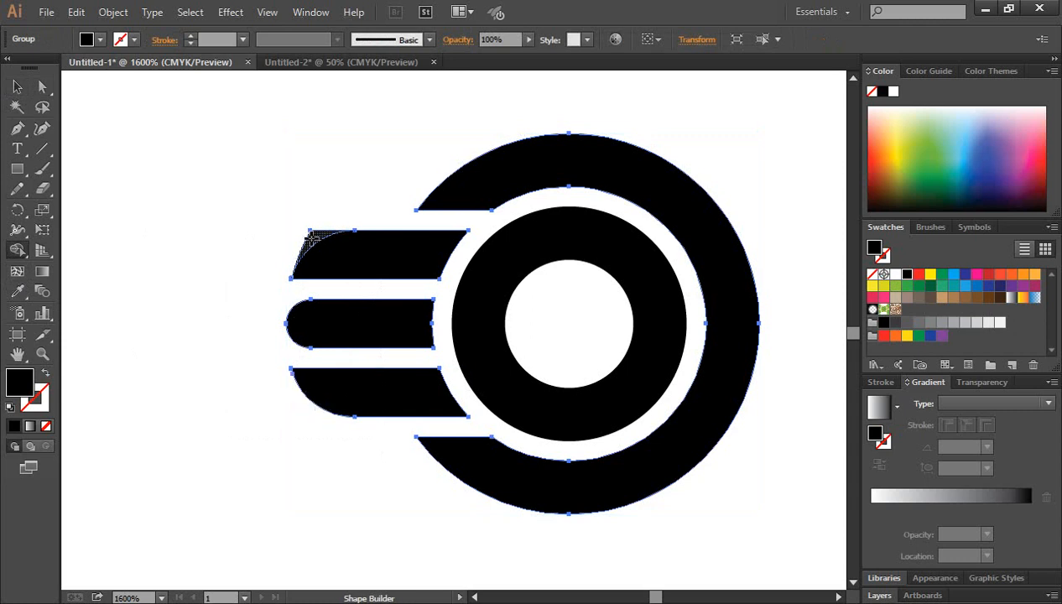
alt+click(310, 238)
click(16, 87)
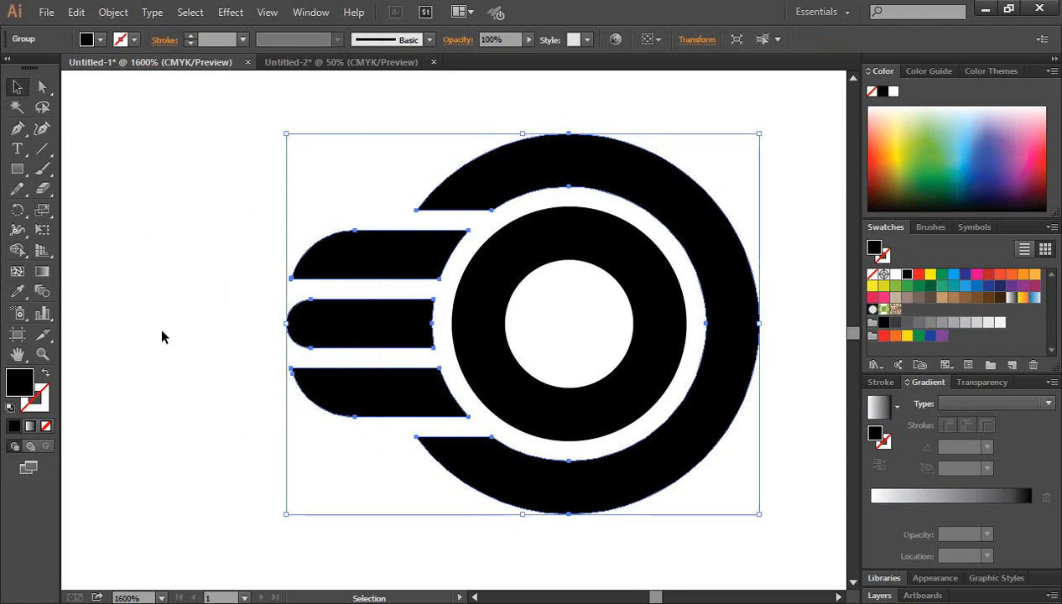
click(163, 334)
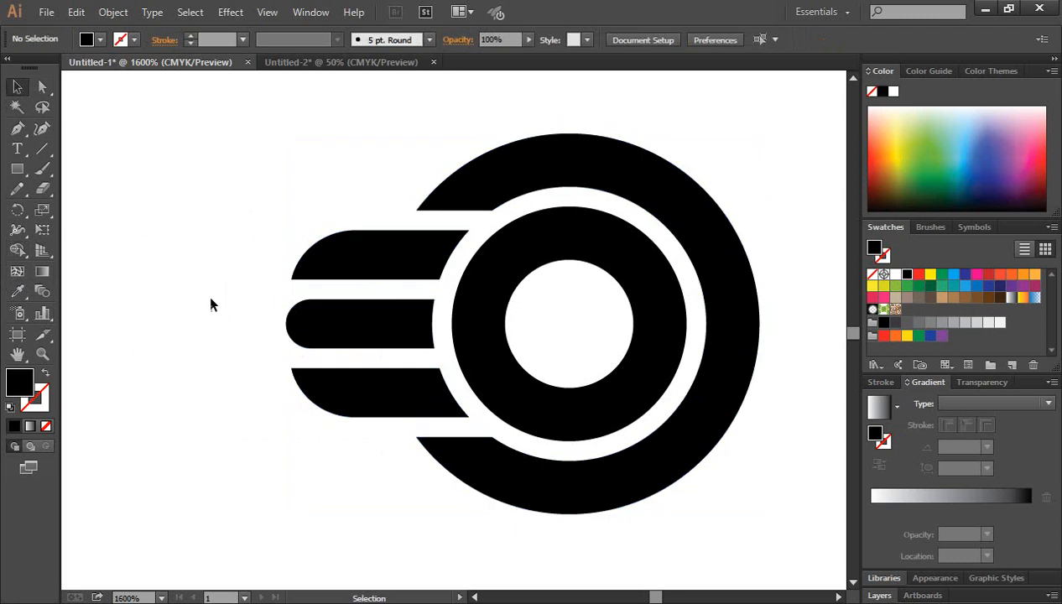
Lengthen the three bars further by nudging their left-end anchor points twice to the left, then deselect.
click(44, 87)
drag(213, 223, 375, 453)
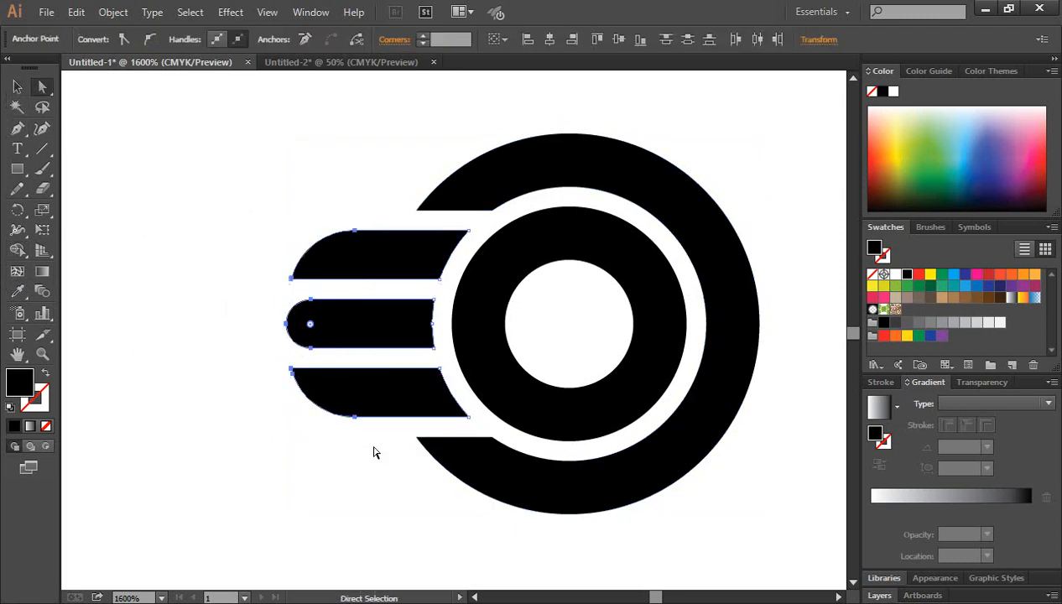
key(Left)
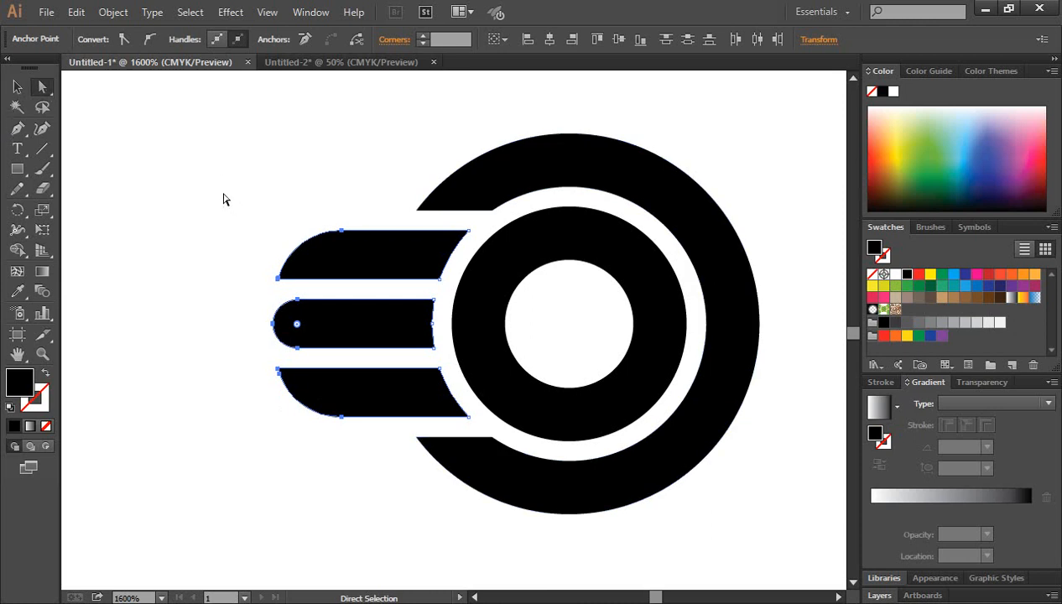
drag(223, 191, 373, 460)
key(Left)
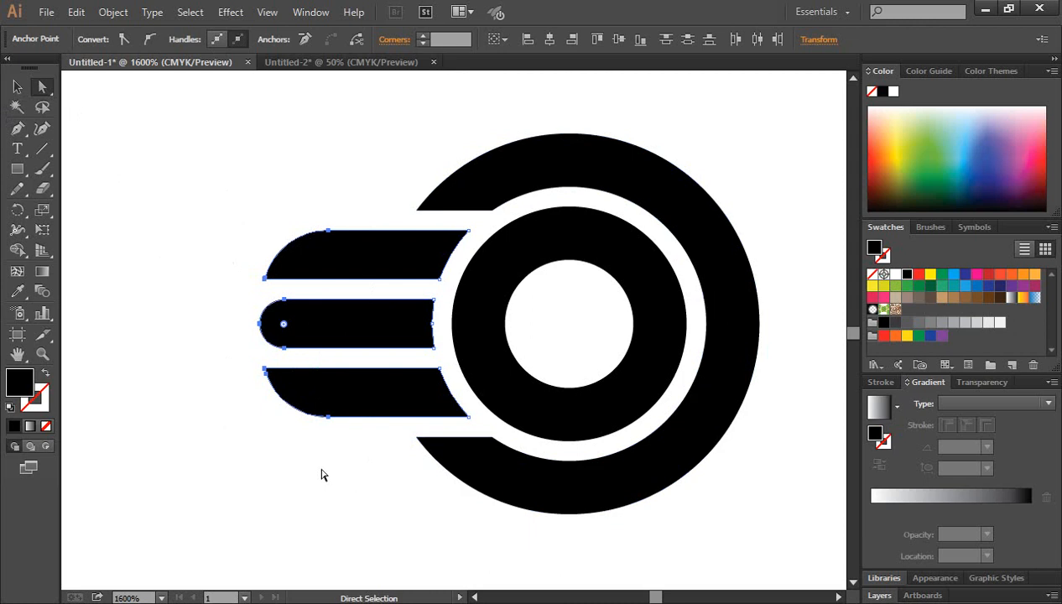
click(304, 502)
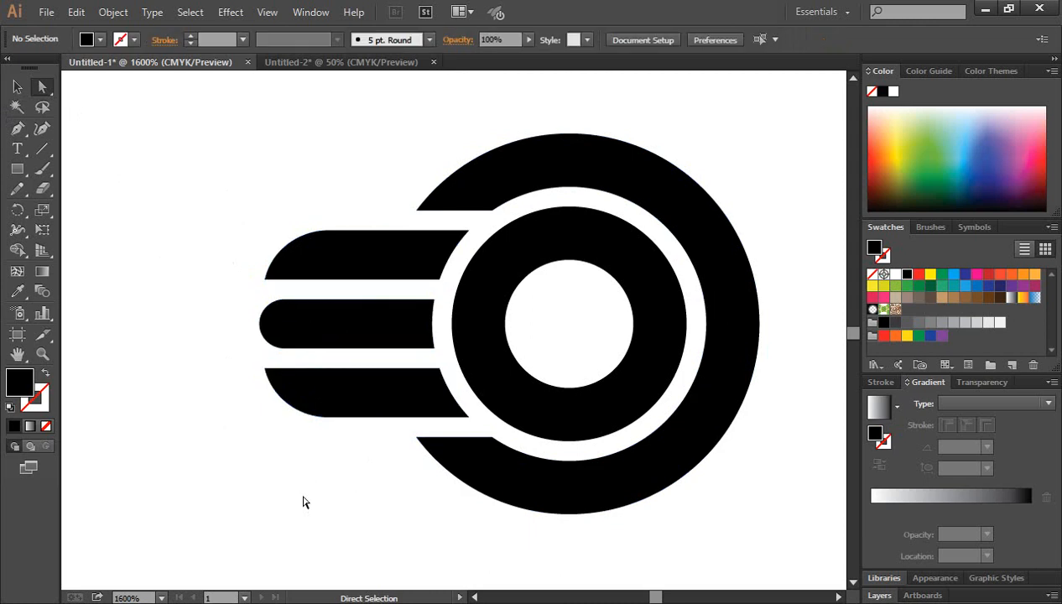
Create a black triangle as a three-sided polygon with a 50 pt radius.
key(ctrl+minus)
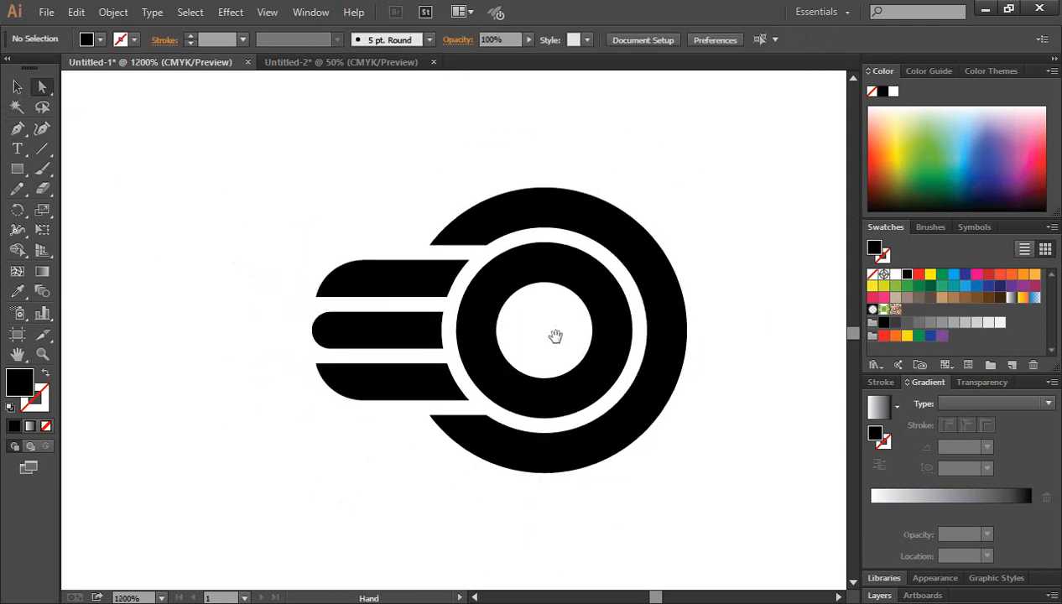
drag(555, 336, 501, 354)
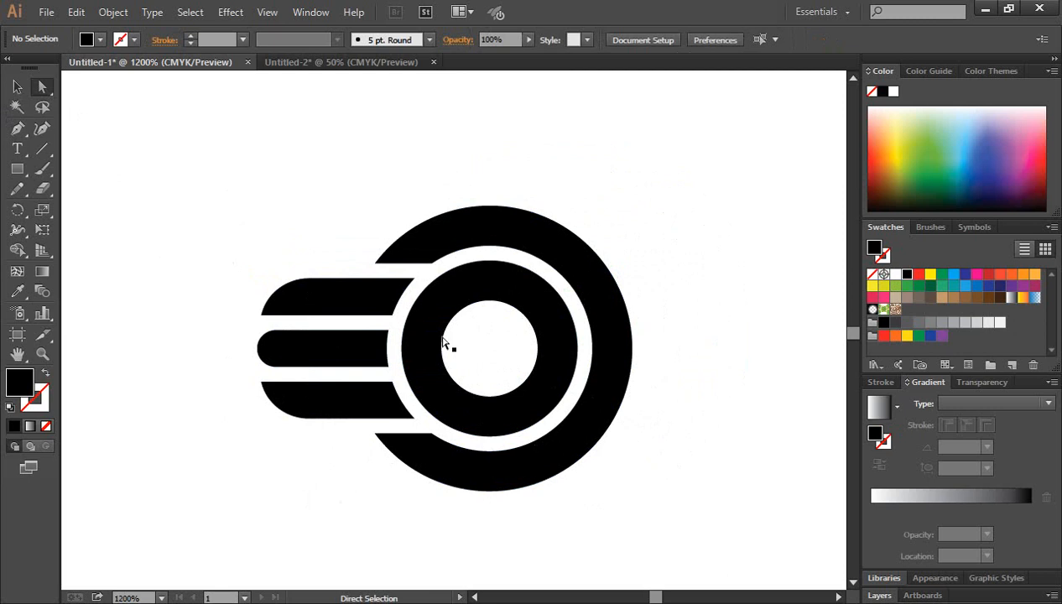
click(19, 171)
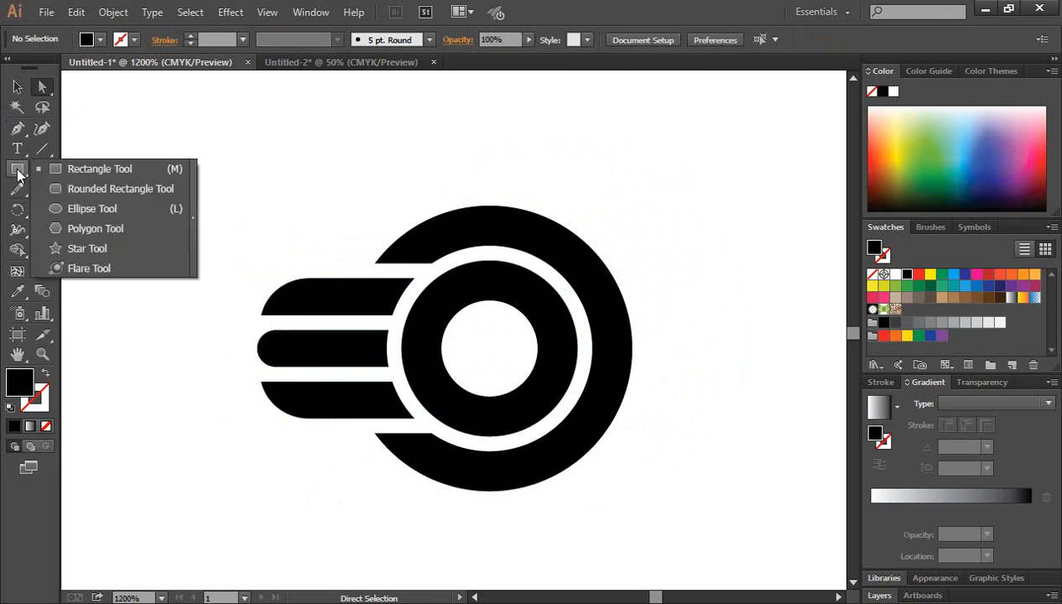
click(90, 228)
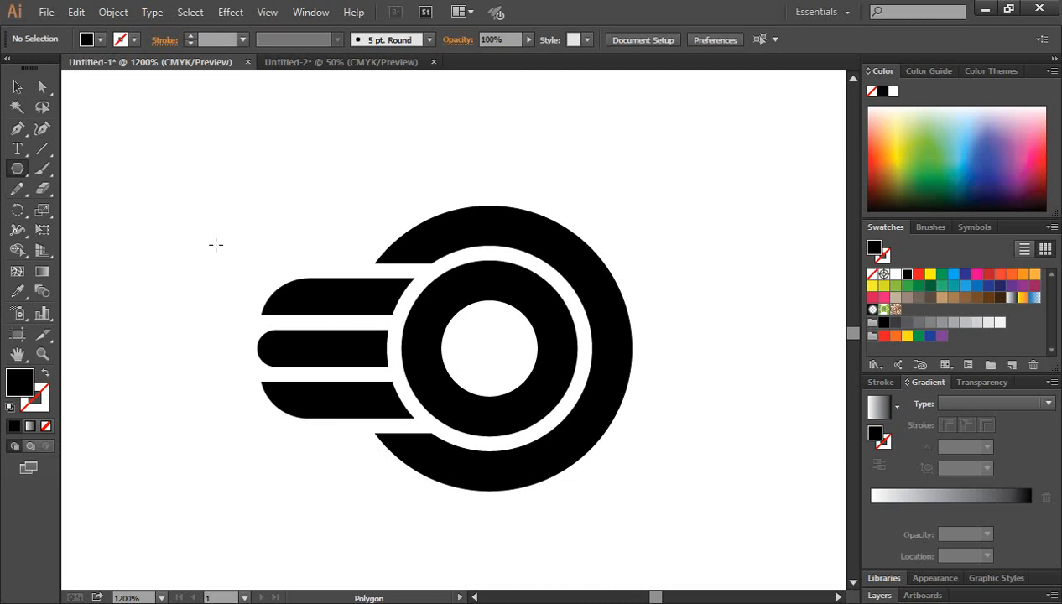
click(215, 244)
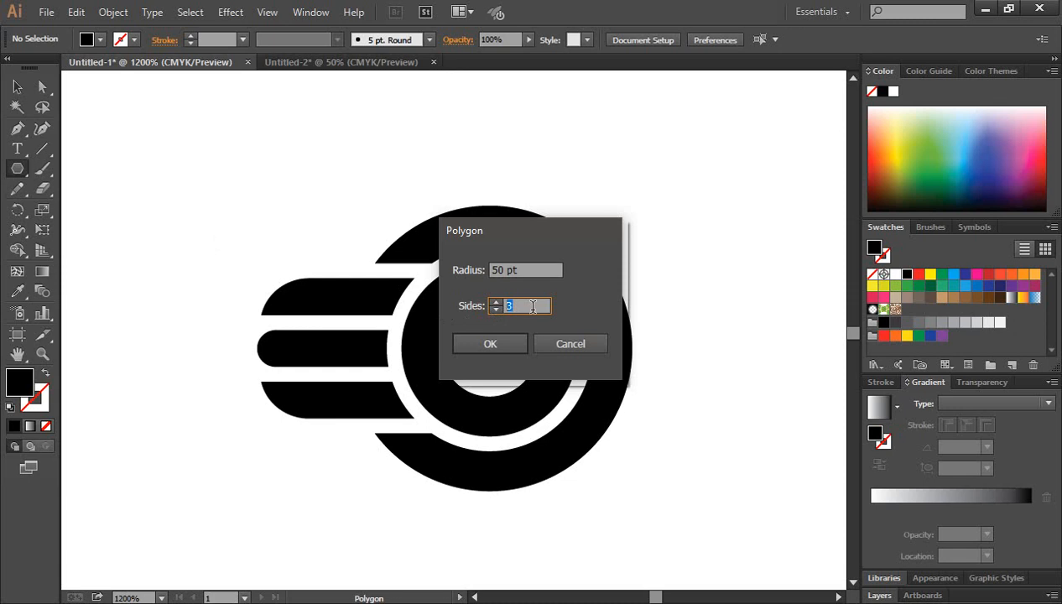
click(508, 342)
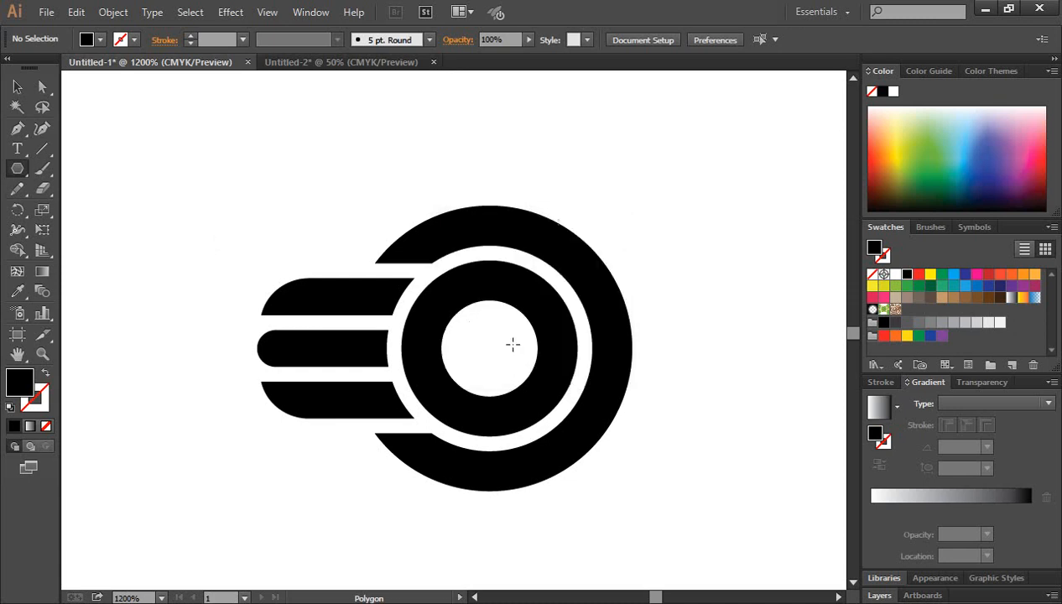
Move the oversized triangle off the logo, scale it down, and place it just right of the outer ring.
click(17, 88)
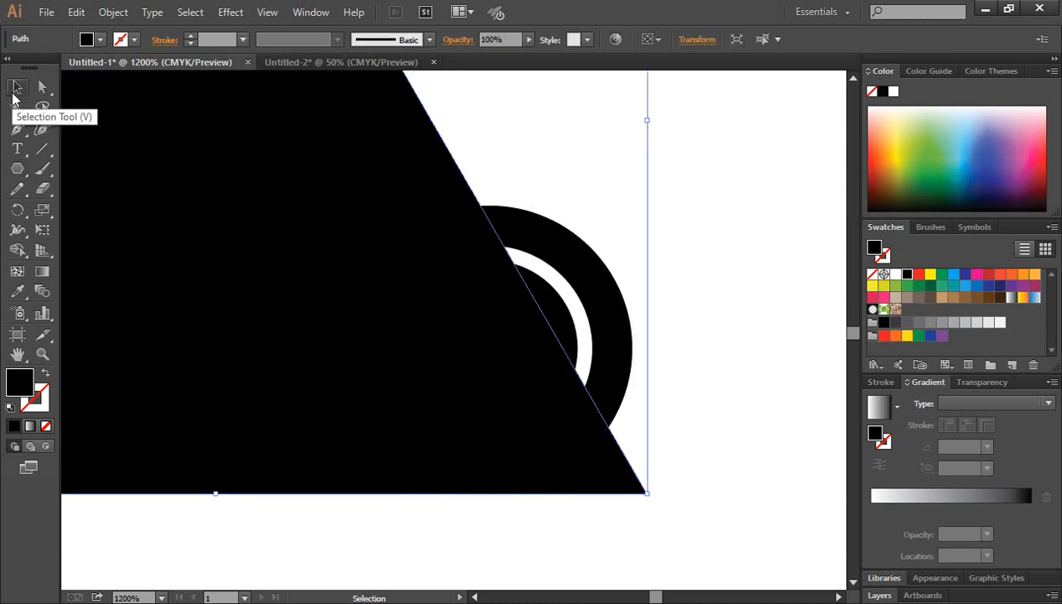
key(ctrl+minus)
key(ctrl+minus)
key(ctrl+minus)
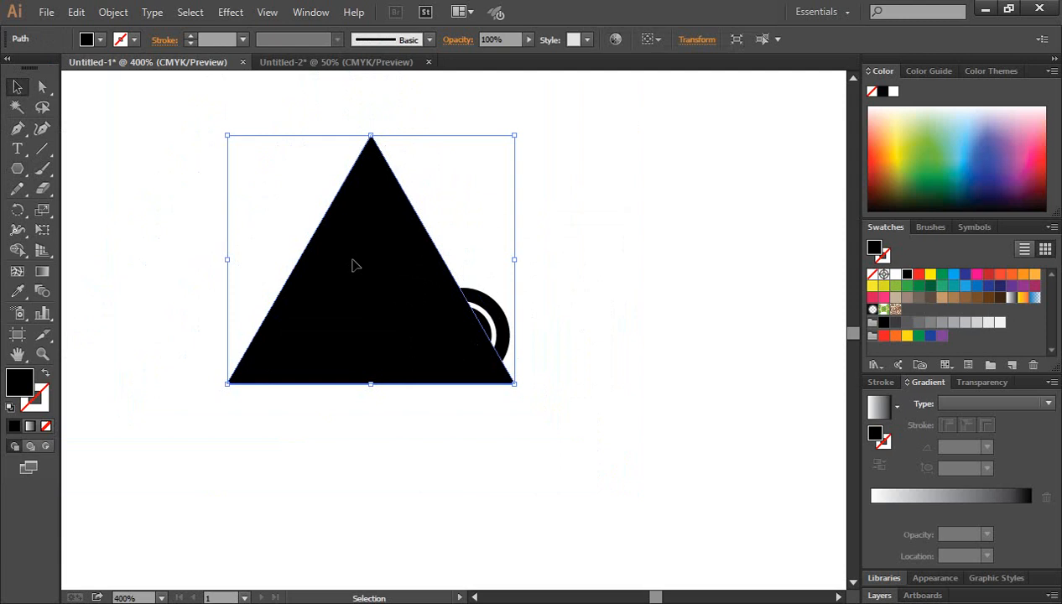
drag(353, 265, 675, 307)
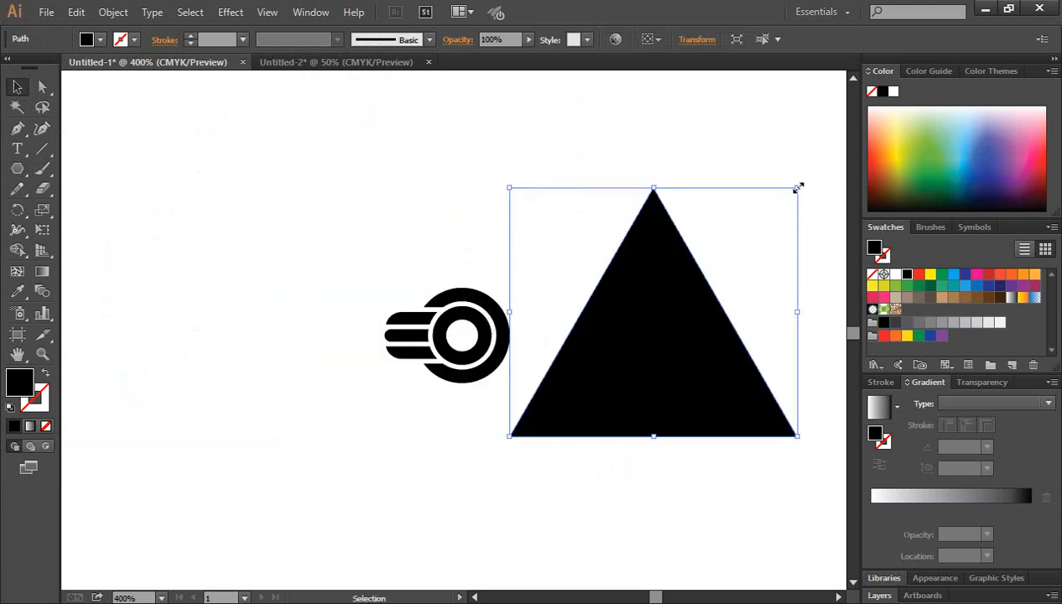
drag(798, 187, 721, 290)
drag(659, 327, 554, 351)
Rotate the triangle 90° to point left, place its tip at the rings' centre, and enlarge it slightly past the outer edge.
ctrl+click(486, 344)
ctrl+click(464, 327)
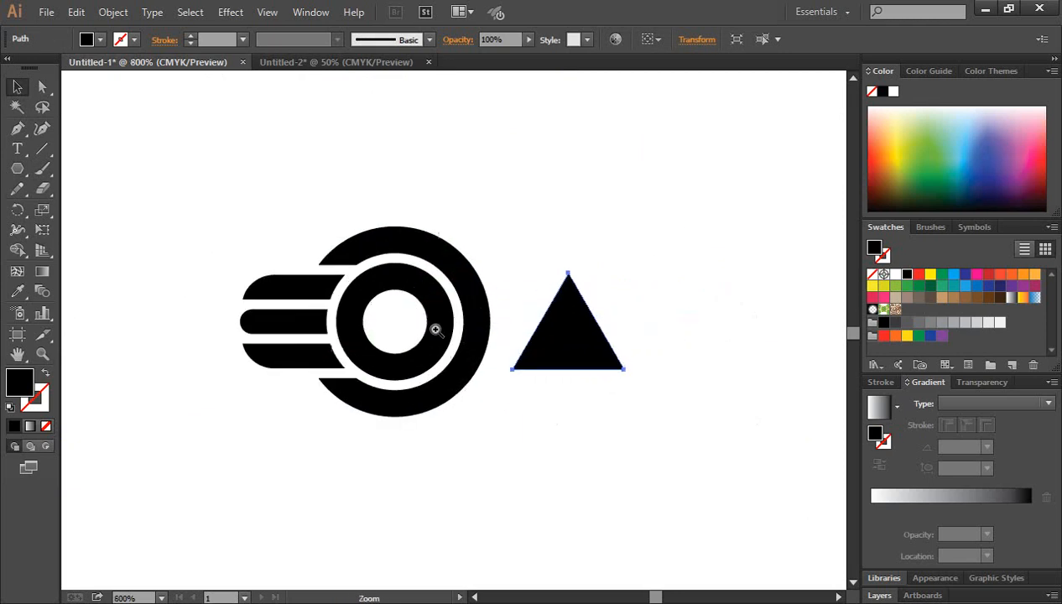
ctrl+click(437, 329)
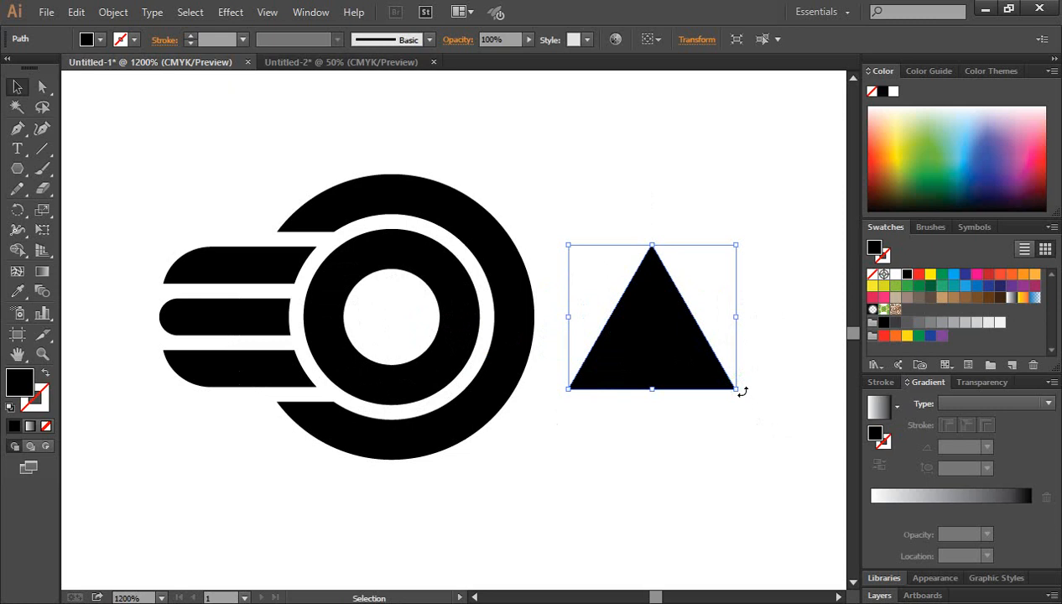
drag(742, 391, 743, 256)
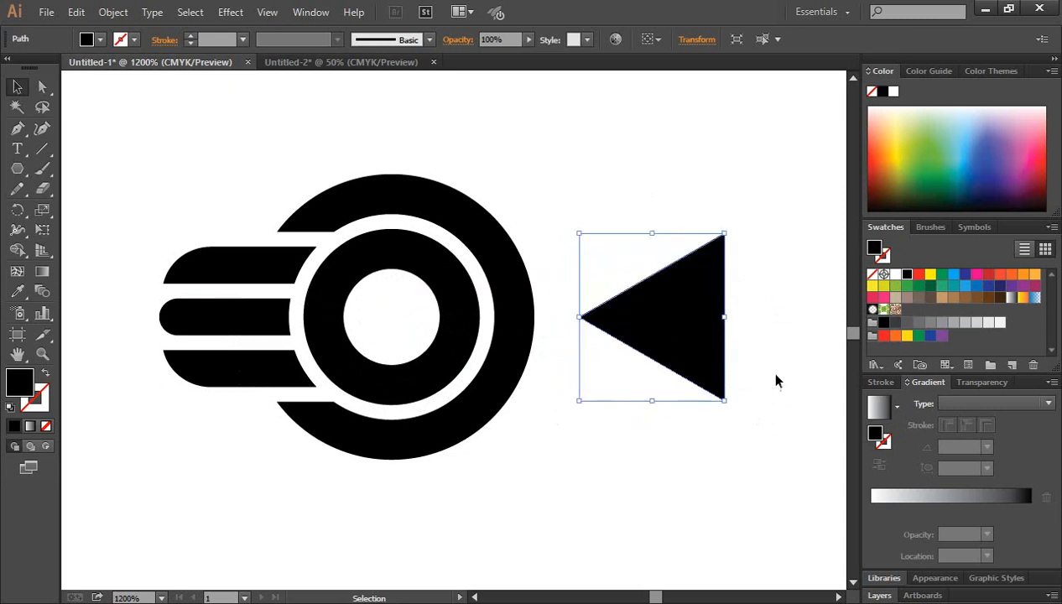
drag(657, 325, 498, 325)
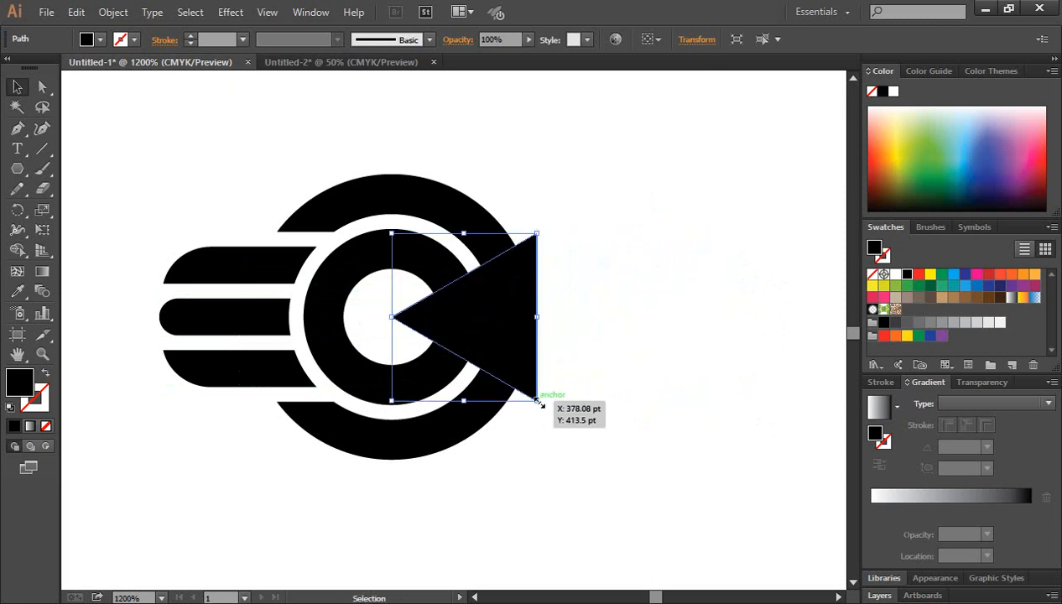
drag(538, 404, 551, 419)
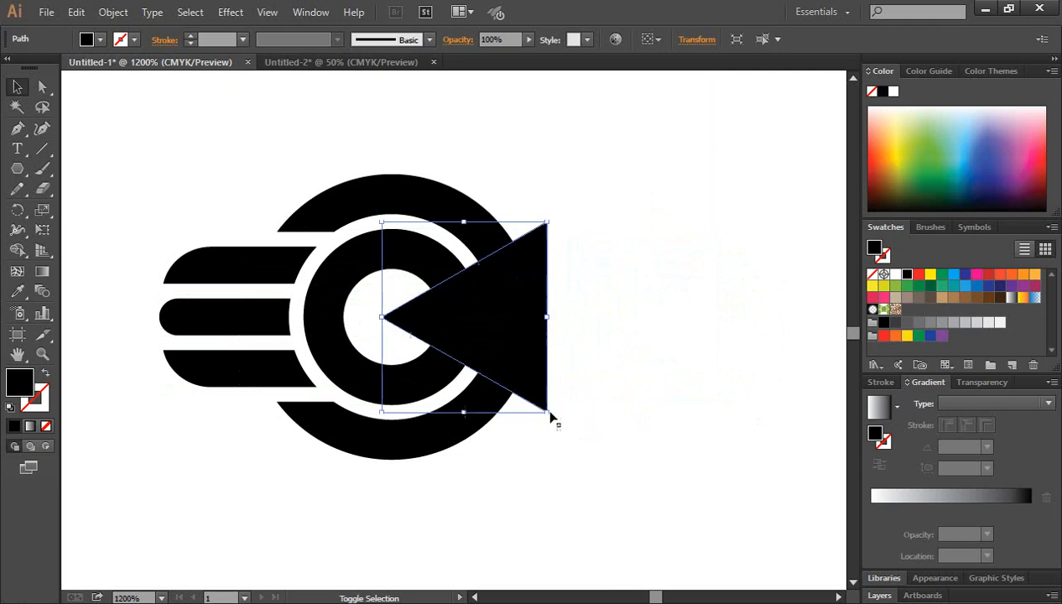
Remove the triangle and the ring areas it covers with Shape Builder to open both rings into a C, then deselect.
drag(622, 485, 414, 164)
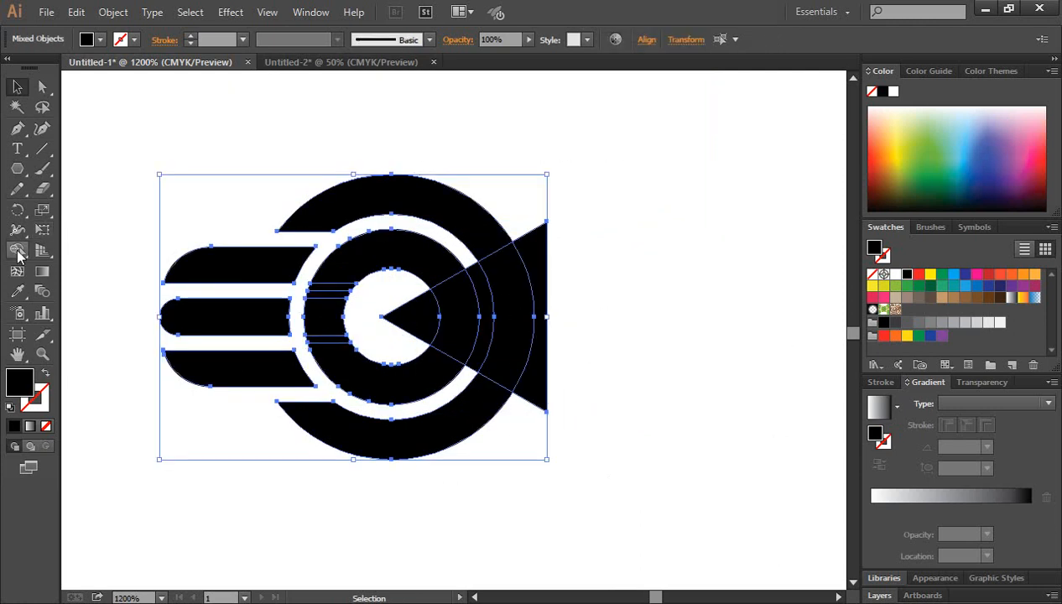
click(18, 251)
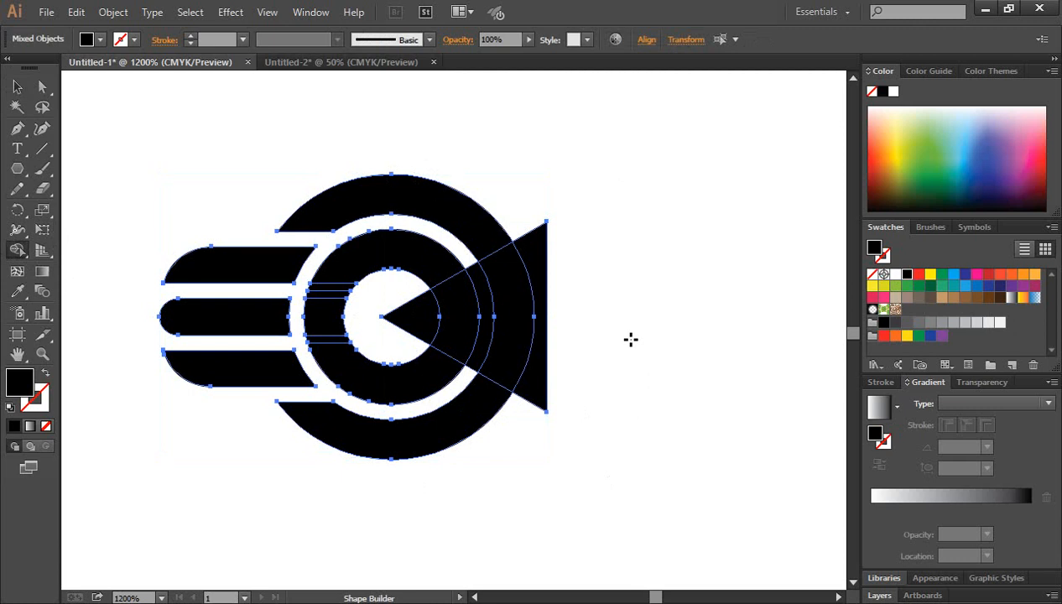
drag(623, 325, 424, 316)
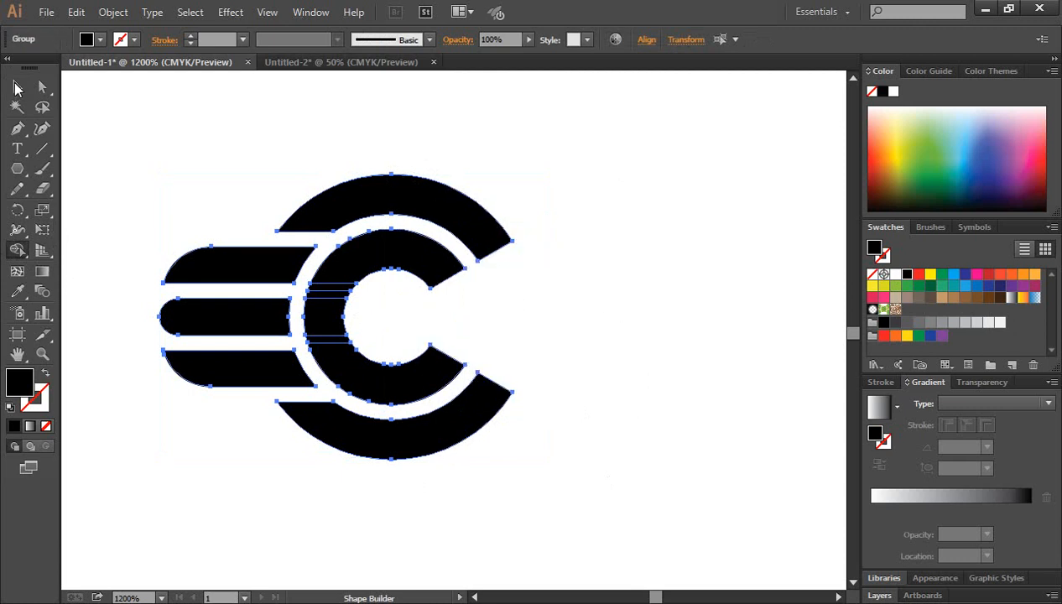
click(17, 88)
click(693, 371)
Add the text YOUR LOGO HERE below the C in 9 pt Myriad Pro.
drag(505, 349, 612, 353)
ctrl+click(514, 396)
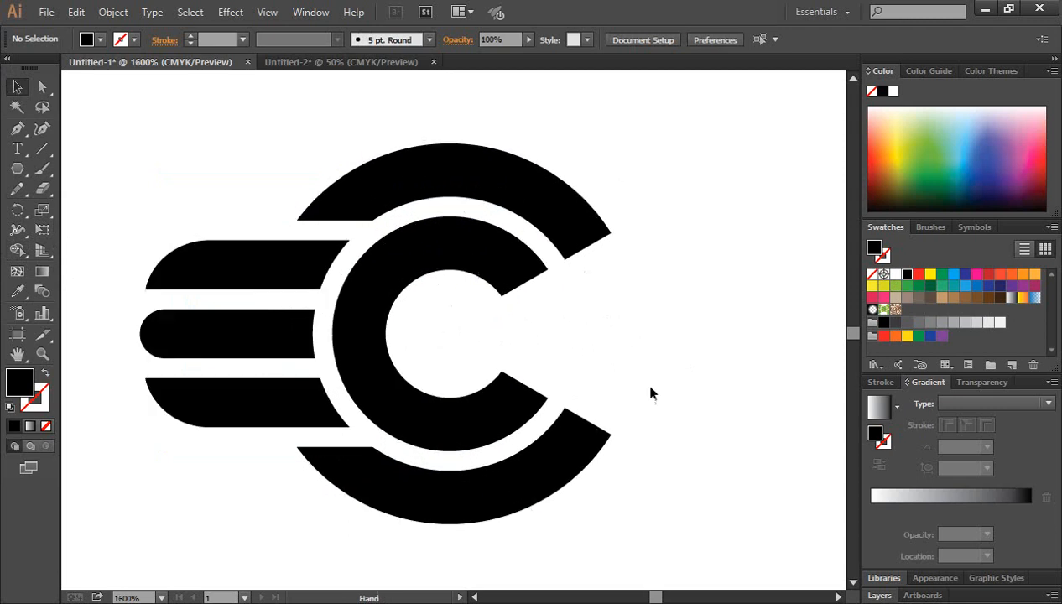
key(ctrl+minus)
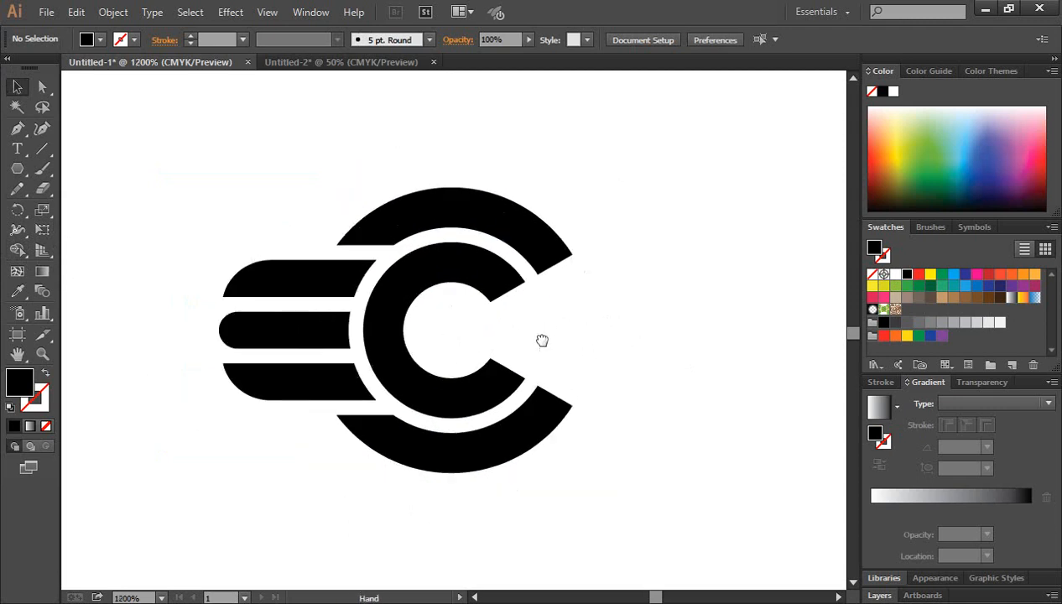
drag(542, 340, 574, 320)
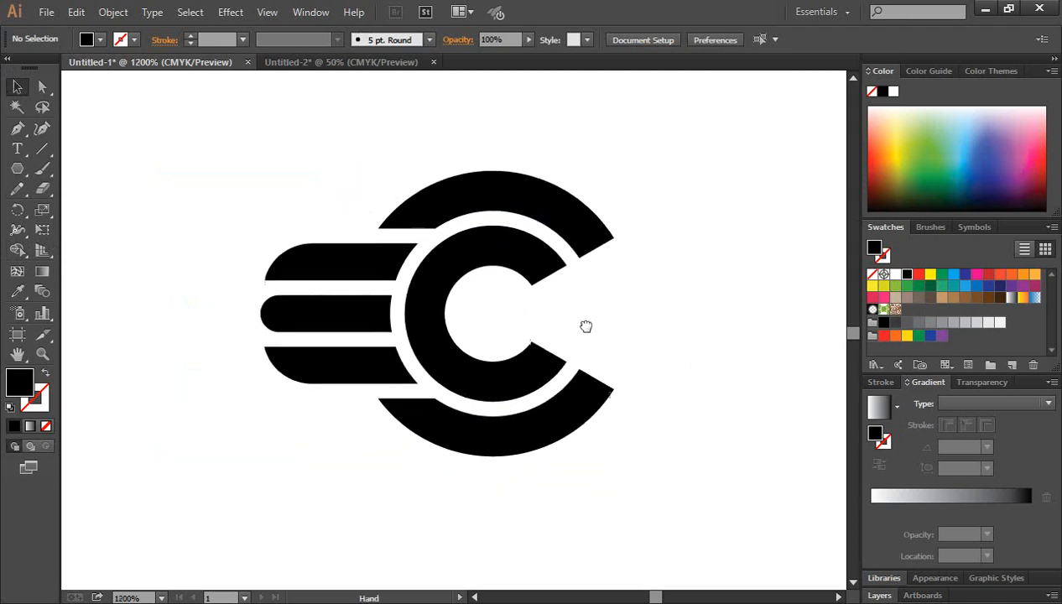
scroll(586, 329, down, 1)
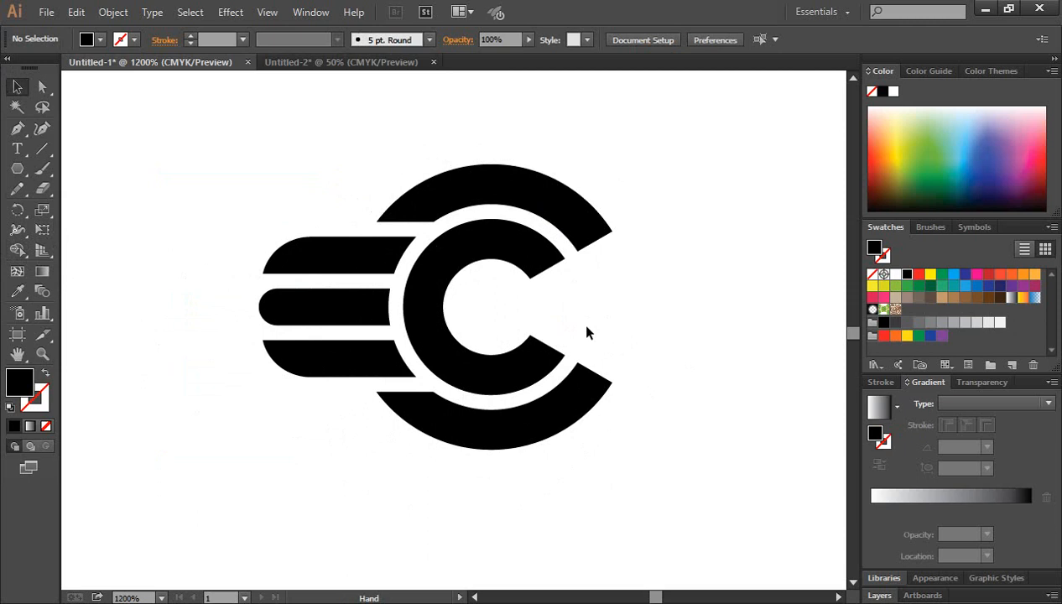
click(16, 149)
scroll(445, 515, down, 3)
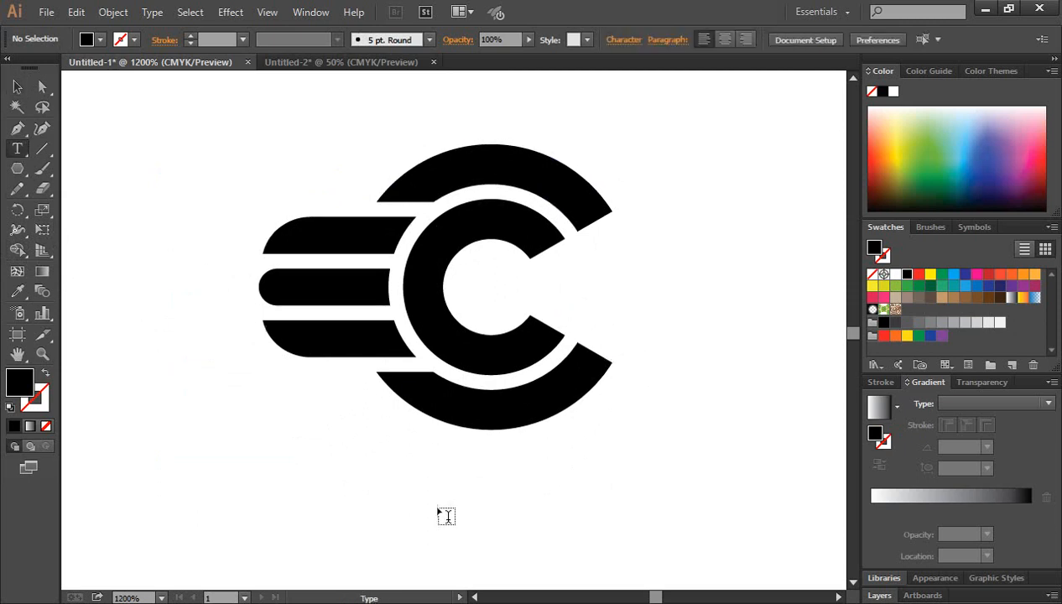
click(374, 517)
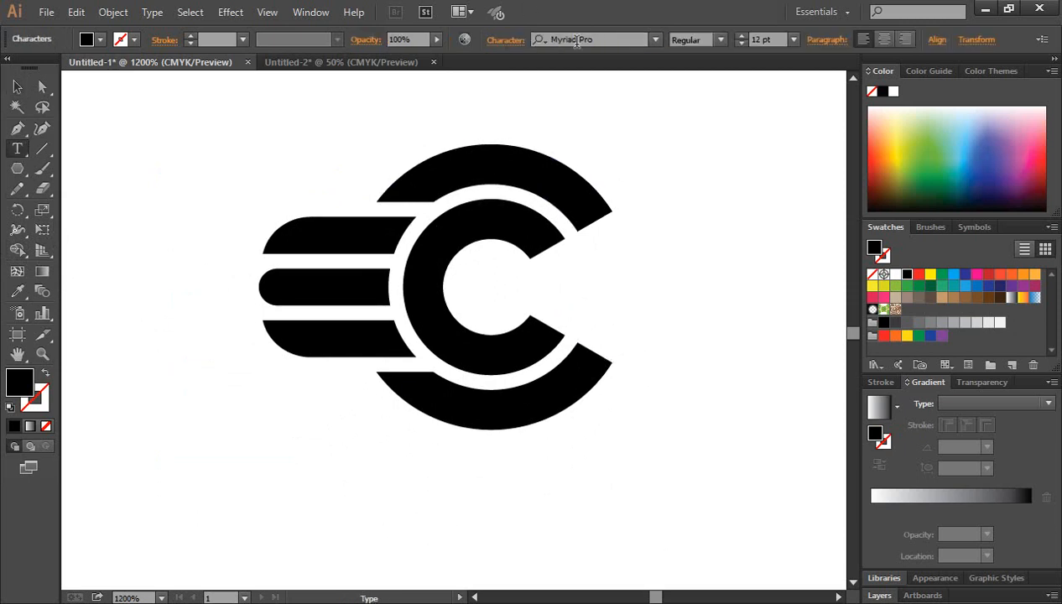
click(740, 44)
click(741, 44)
text(YO)
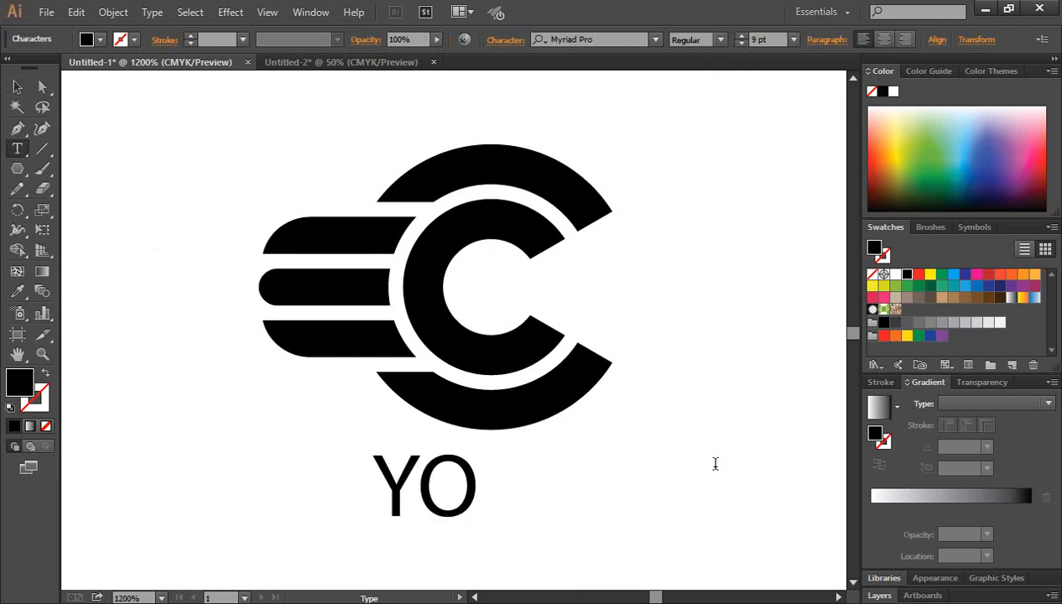
text(UR LOGO HERE)
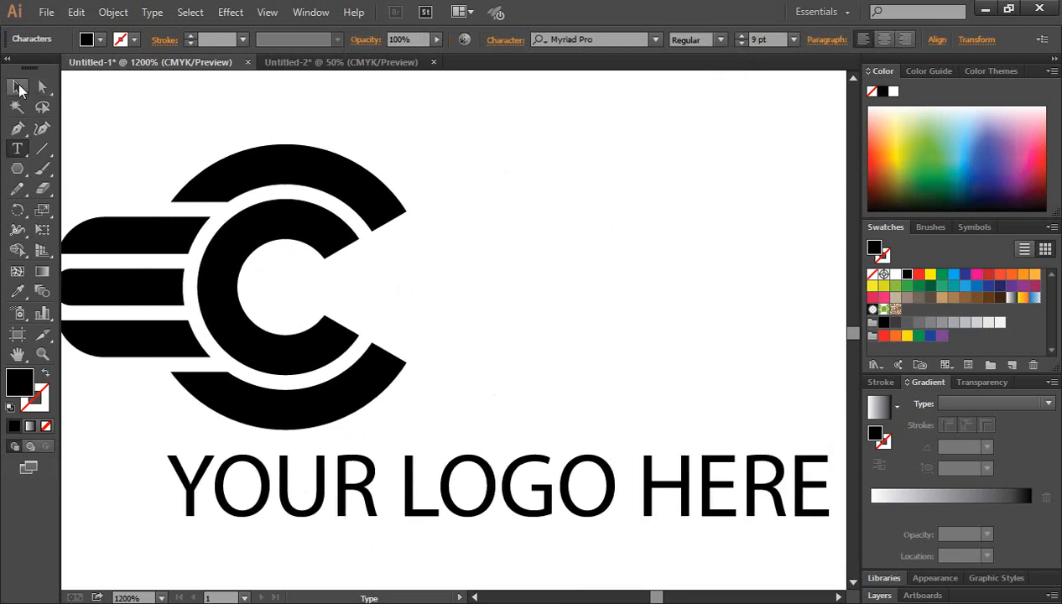
Scale the YOUR LOGO HERE text down to about 3.02 pt and position it directly beneath the C.
click(19, 88)
drag(834, 442, 610, 474)
drag(473, 493, 256, 463)
ctrl+click(305, 470)
drag(400, 383, 572, 479)
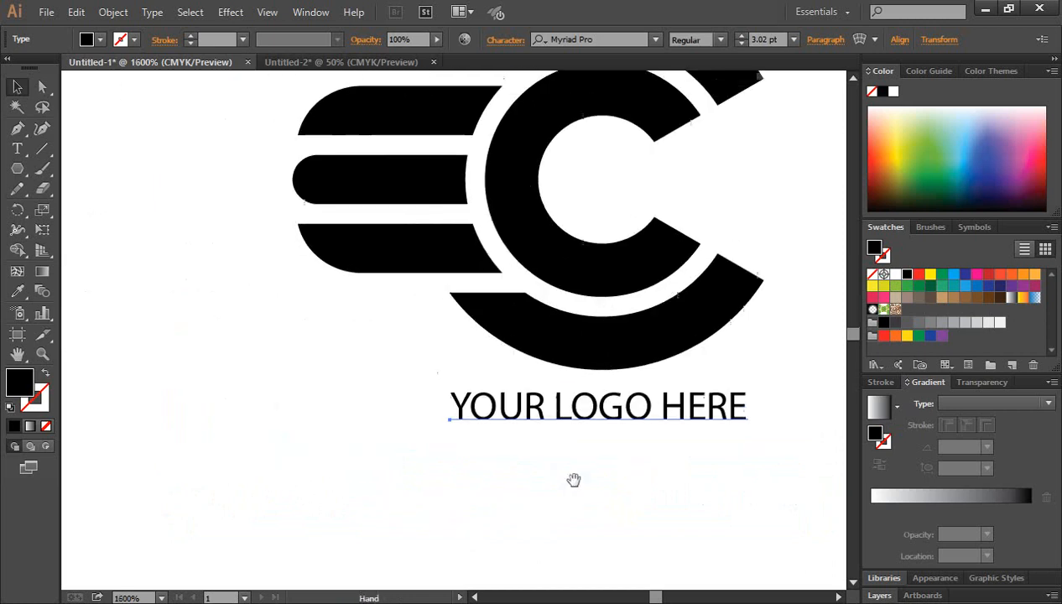
drag(628, 436, 522, 531)
Try out font families for the YOUR LOGO HERE text, starting from Agency FB, and set it to Bauhaus 93.
key(ctrl+minus)
key(ctrl+minus)
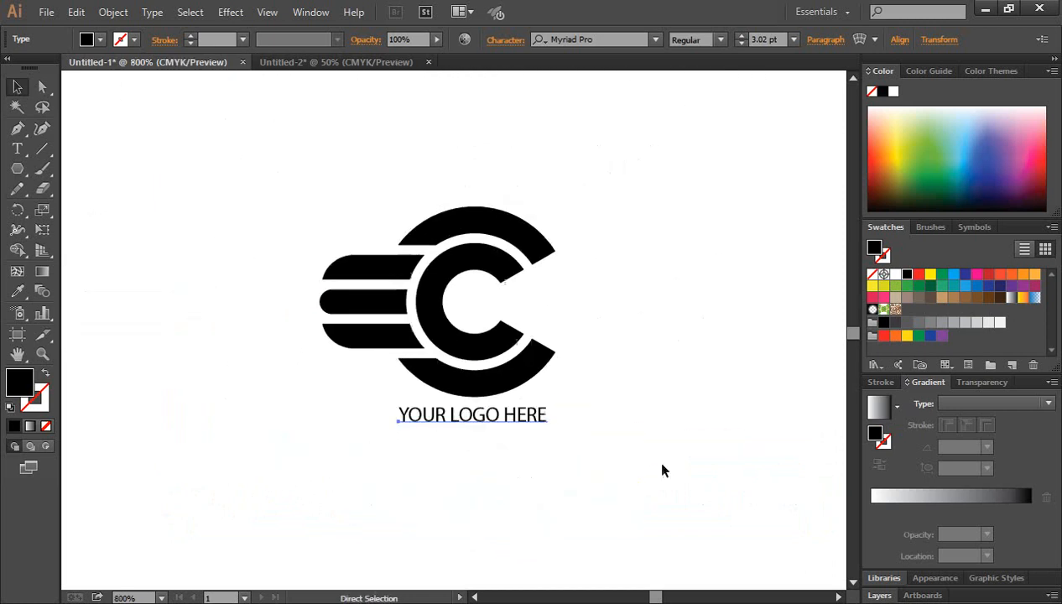
click(657, 44)
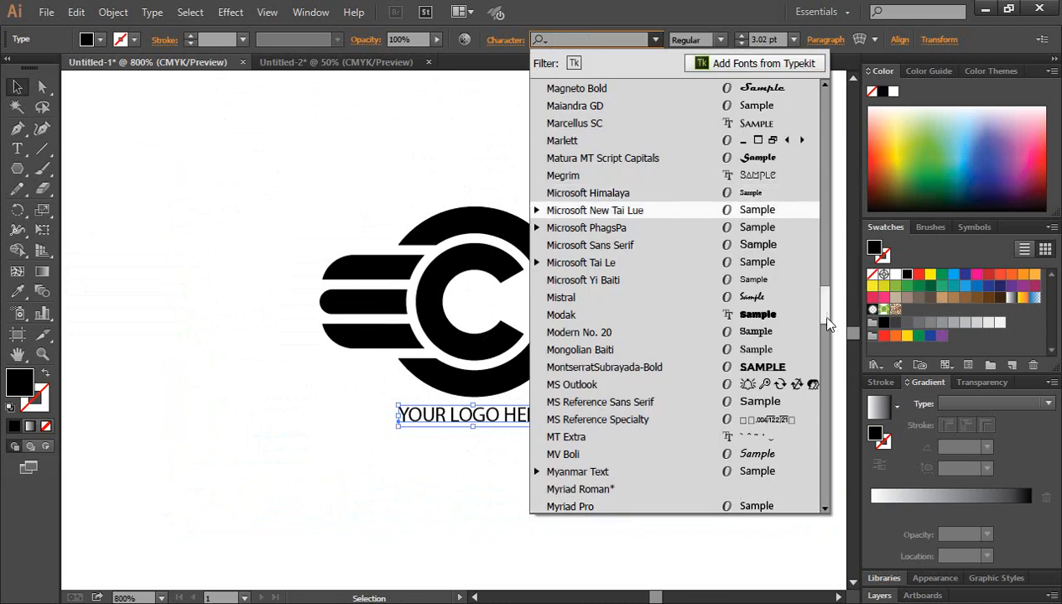
drag(822, 317, 819, 105)
click(643, 89)
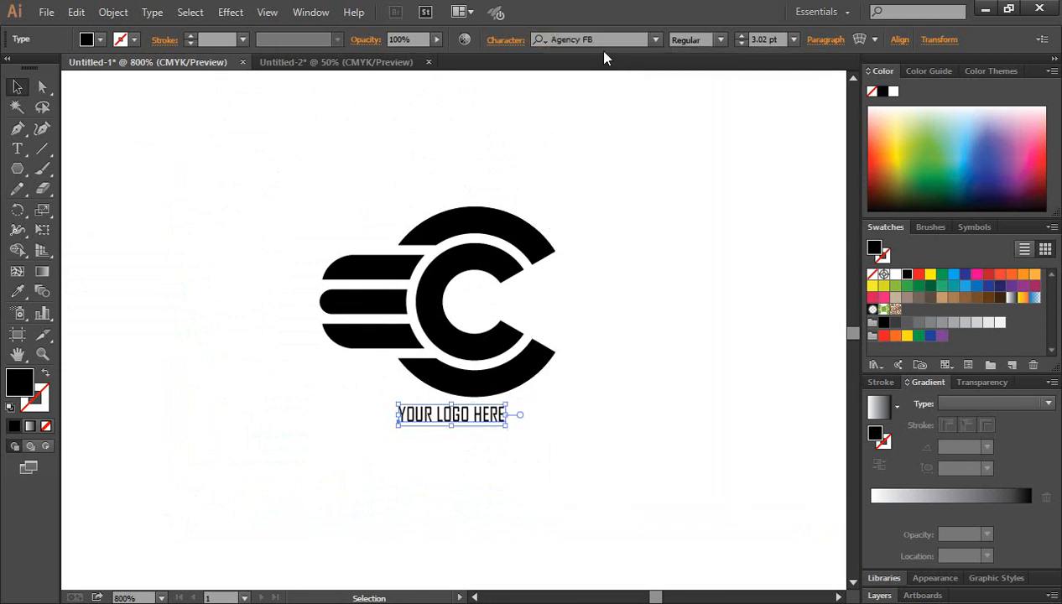
click(604, 39)
key(Down)
key(Down)
key(Down)
key(Down)
key(Down)
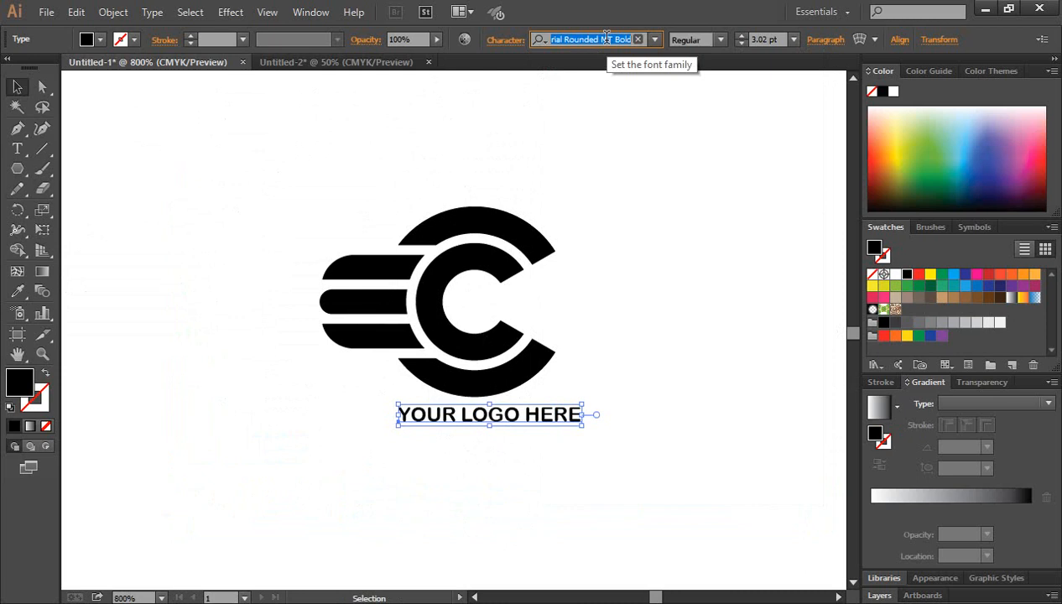
key(Down)
key(Down)
key(Down)
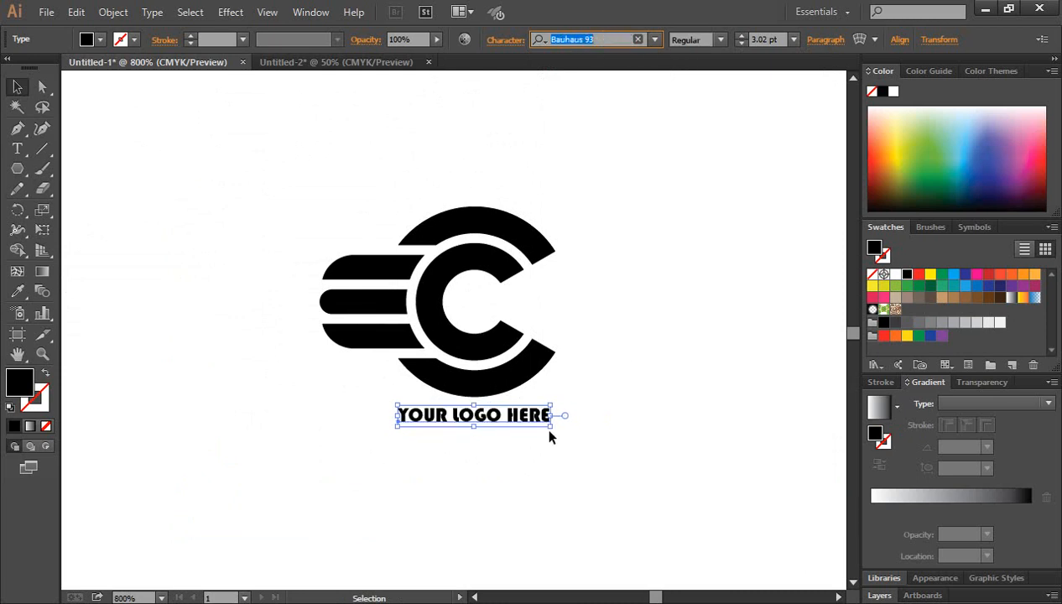
Enlarge the YOUR LOGO HERE text proportionally about its centre to about 4.46 pt, then deselect it.
drag(551, 428, 635, 458)
click(636, 458)
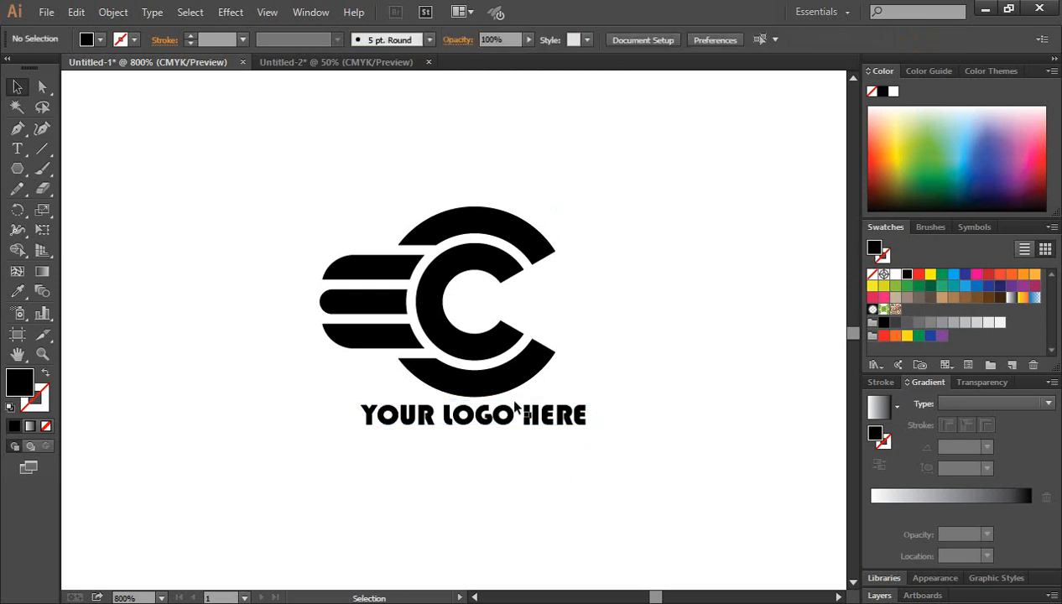
Ungroup the outer ring arcs and the three bars through both grouping levels so each shape is separate, then deselect.
key(ctrl+space)
ctrl+click(467, 310)
drag(610, 310, 629, 294)
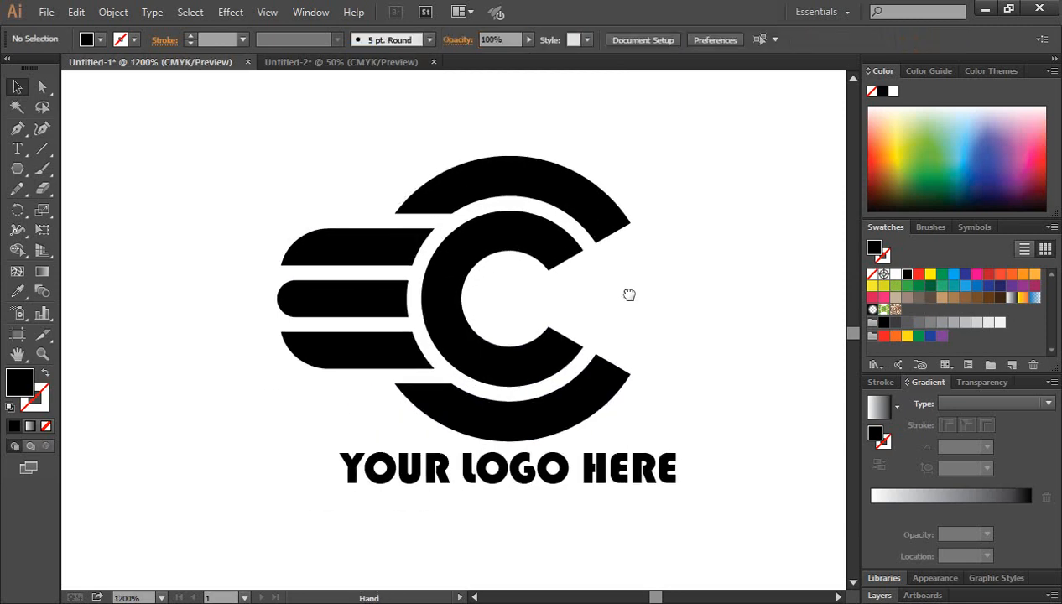
click(543, 181)
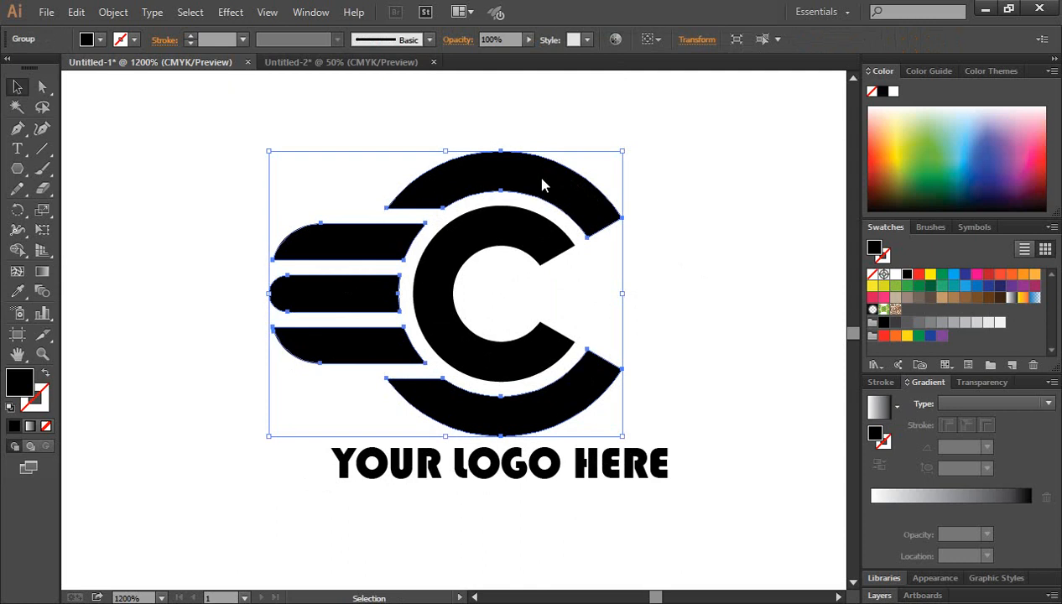
right_click(542, 180)
click(601, 275)
click(718, 249)
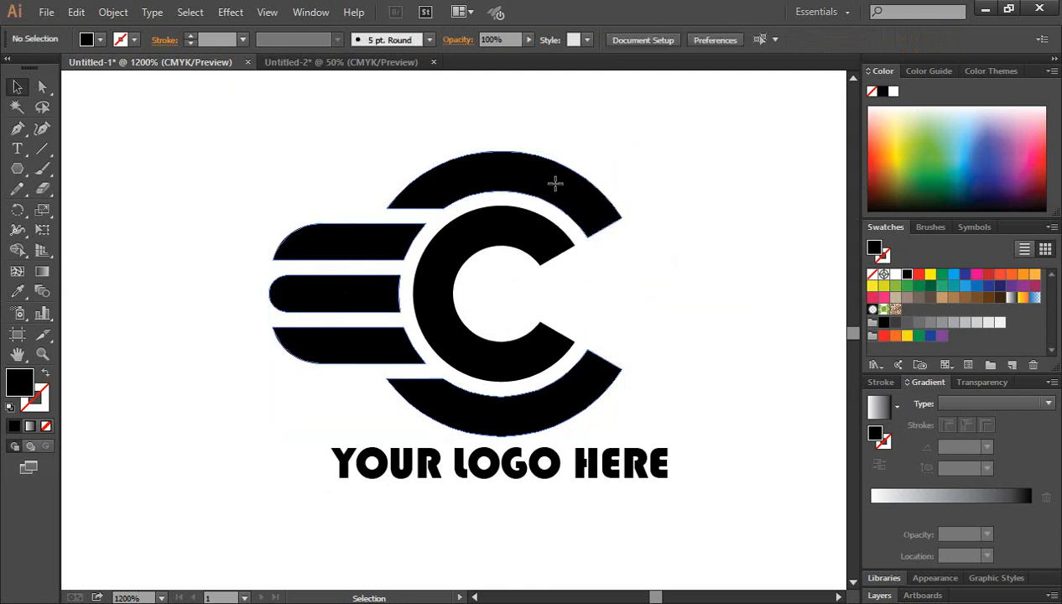
click(552, 182)
right_click(552, 181)
click(614, 283)
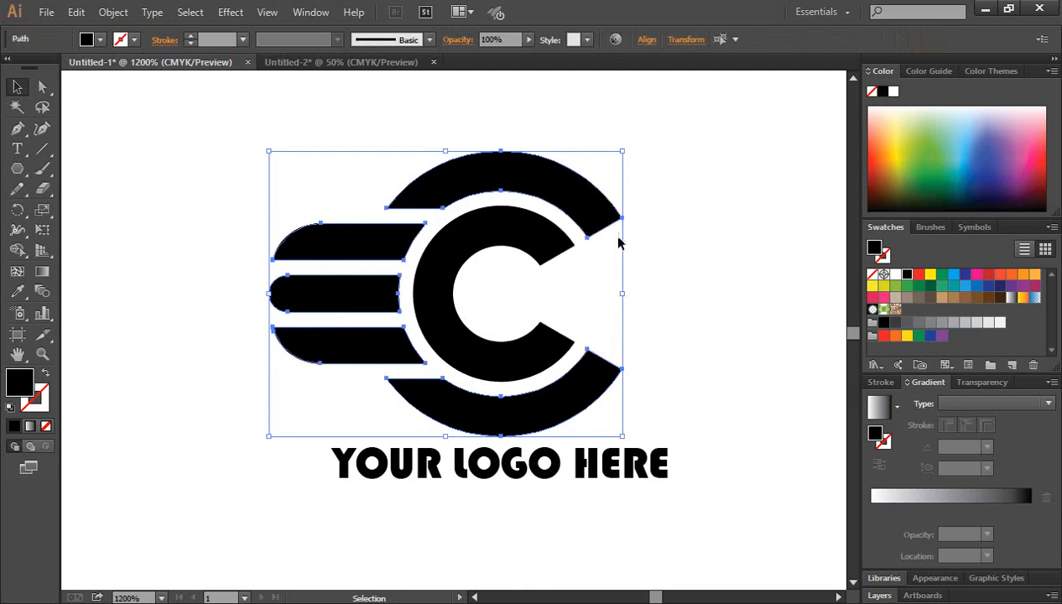
click(621, 239)
Fill the upper and lower arcs of the outer ring with the bright red swatch.
click(557, 187)
click(919, 276)
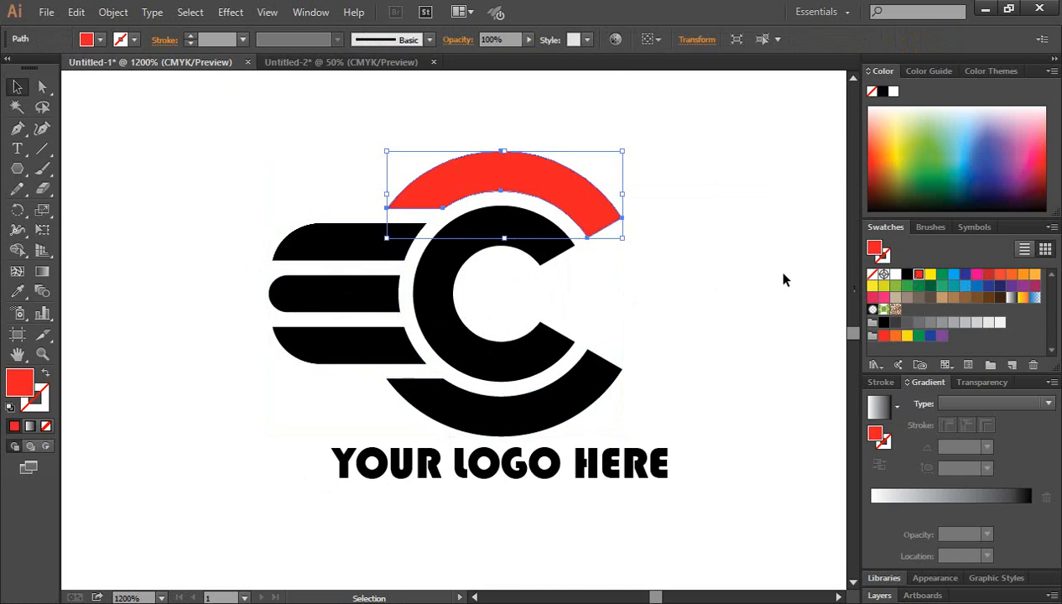
click(782, 280)
click(557, 419)
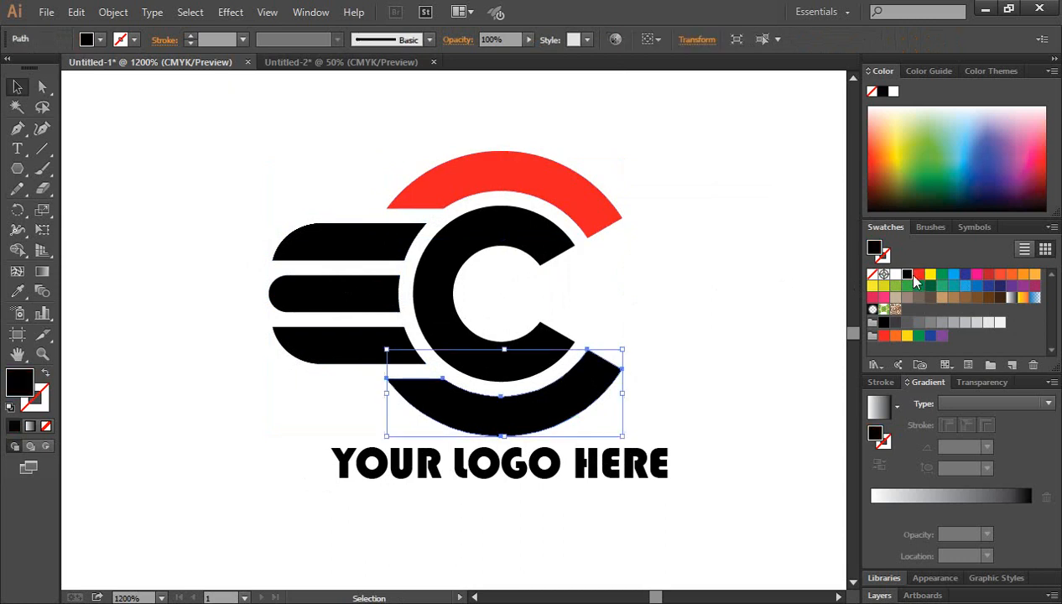
click(919, 275)
click(788, 314)
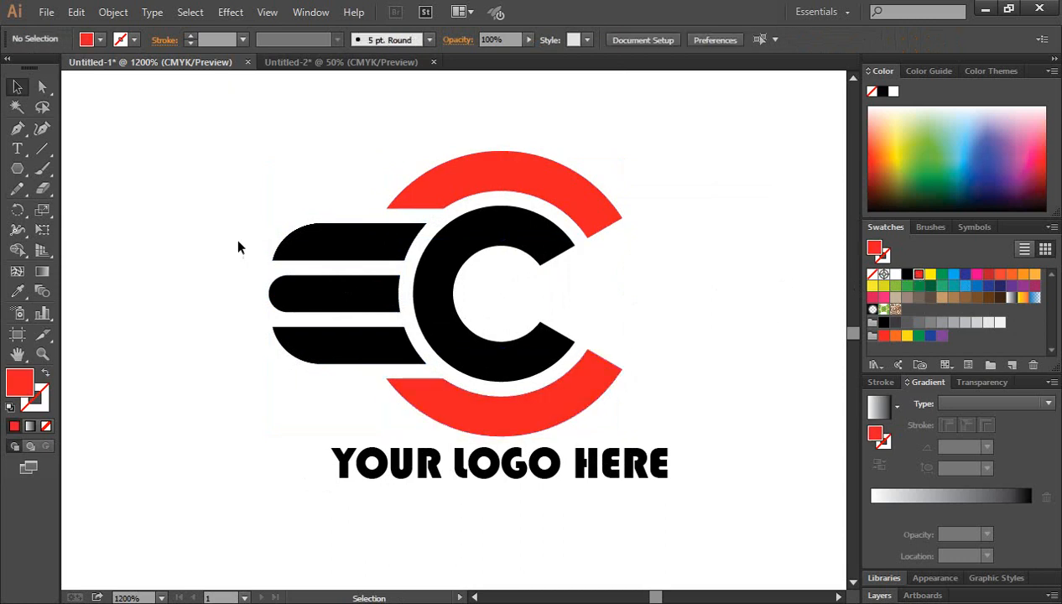
Fill the three bars and the inner C together with a medium gray swatch, then deselect.
drag(236, 238, 507, 342)
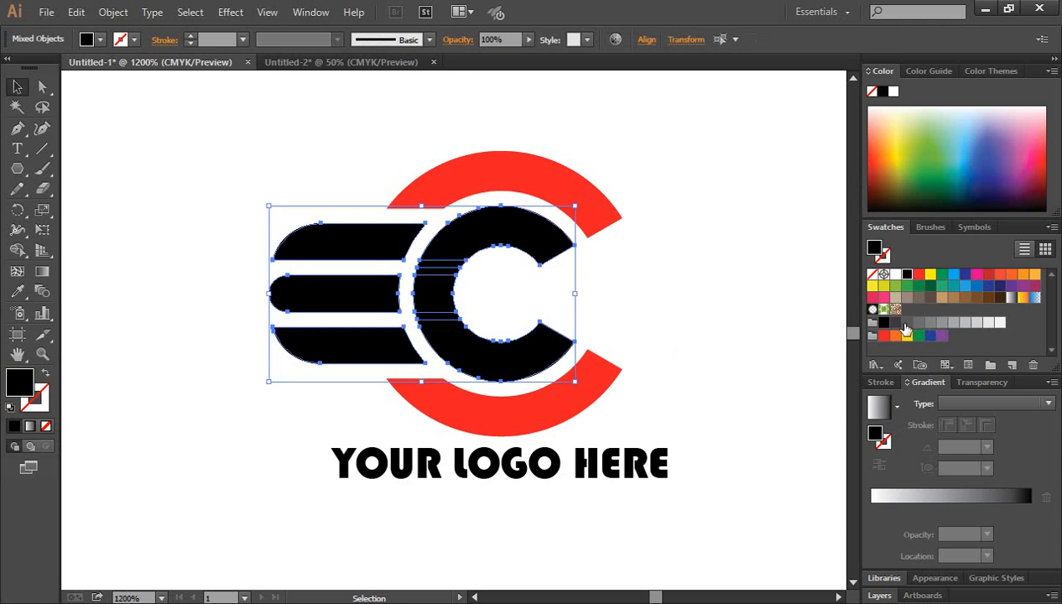
click(930, 323)
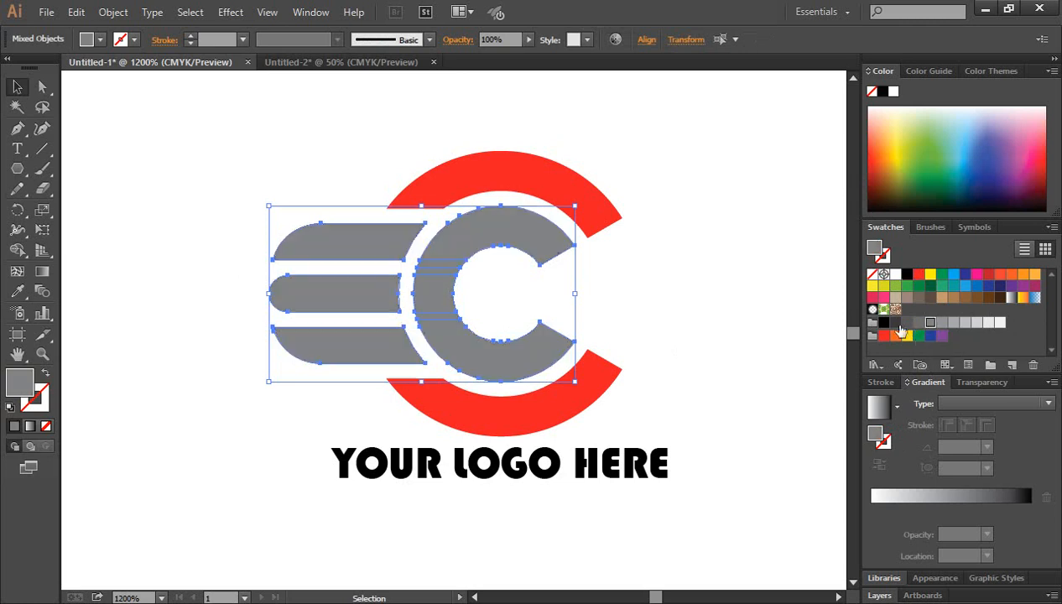
click(734, 332)
Fill the YOUR LOGO HERE text with a gray swatch one shade lighter than the inner C, then deselect.
scroll(720, 380, up, 1)
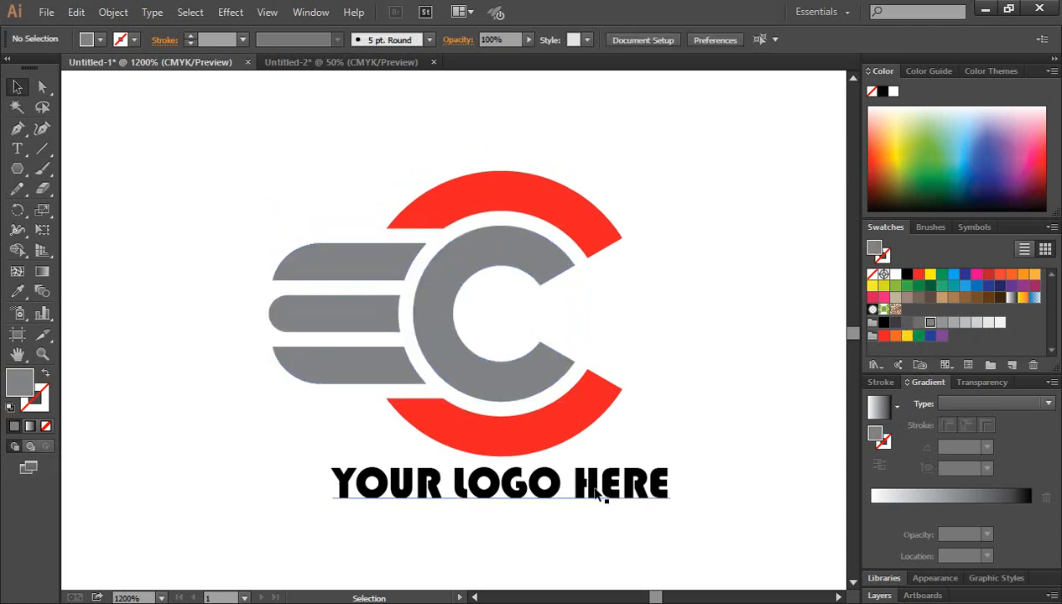
click(593, 492)
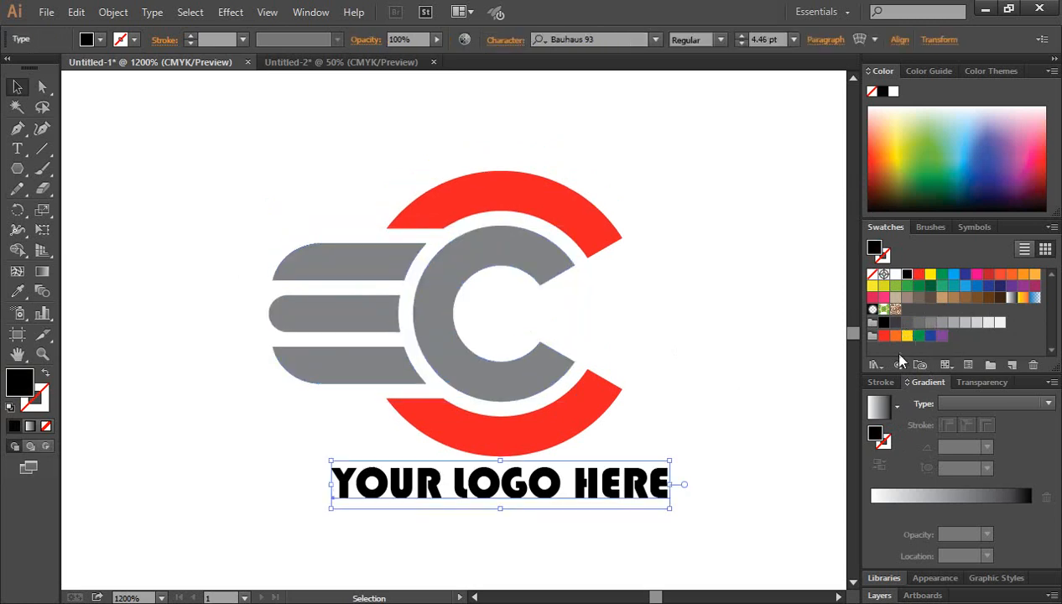
click(940, 324)
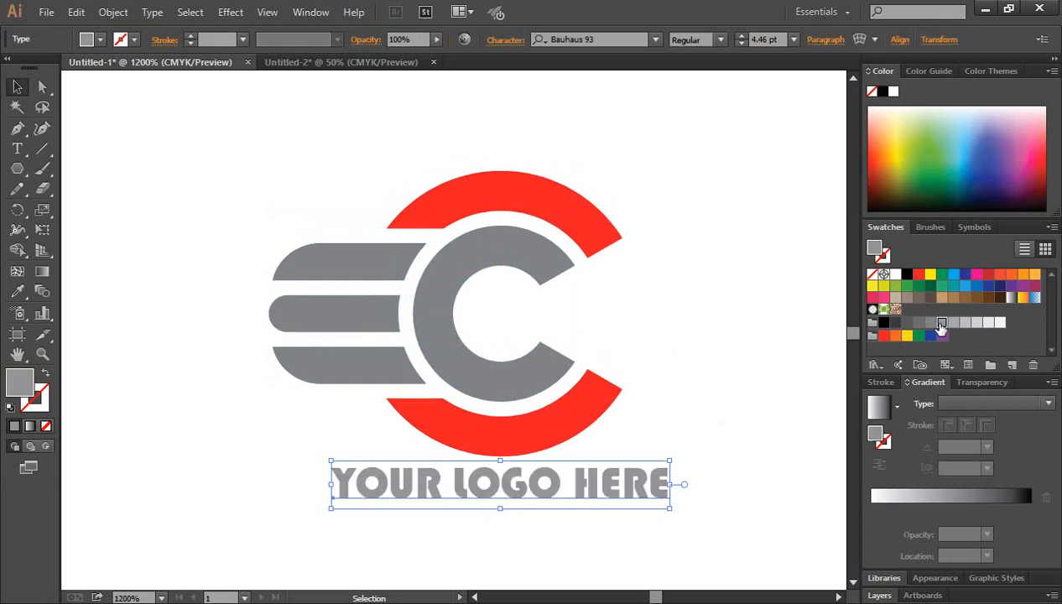
click(708, 392)
scroll(707, 393, down, 1)
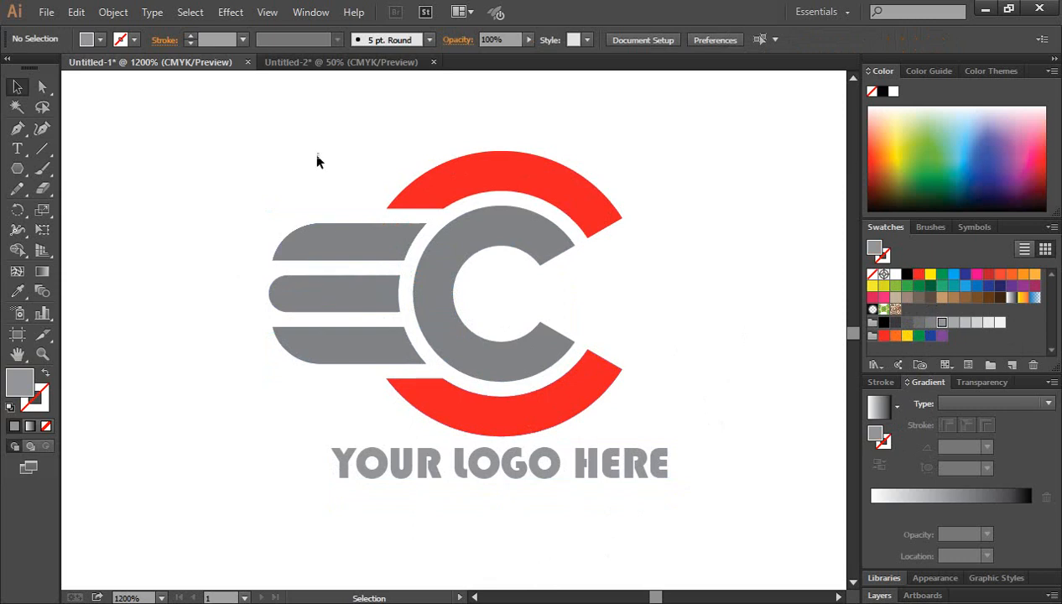
drag(297, 153, 726, 516)
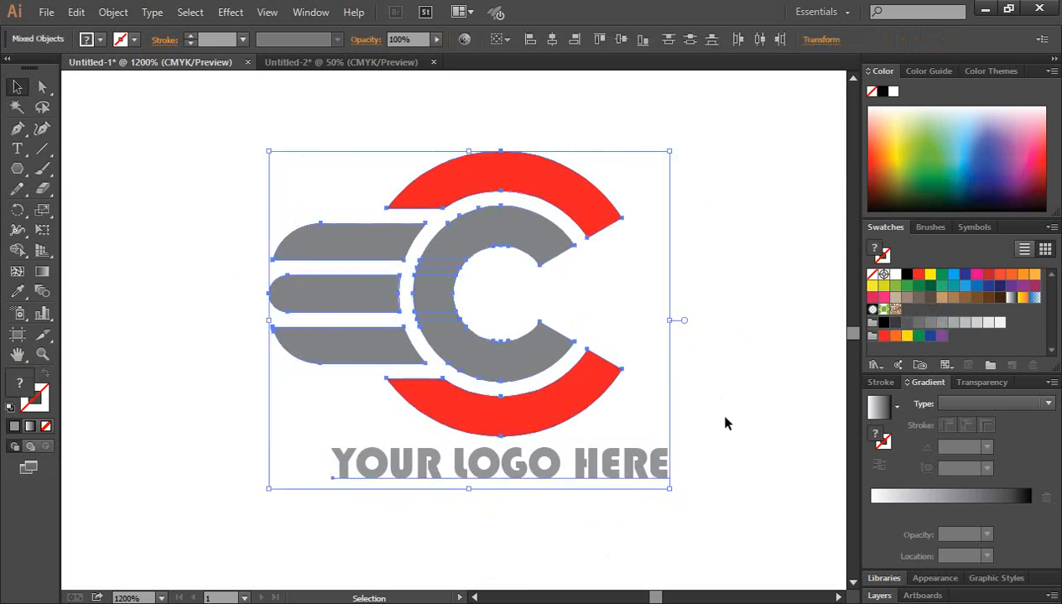
click(725, 417)
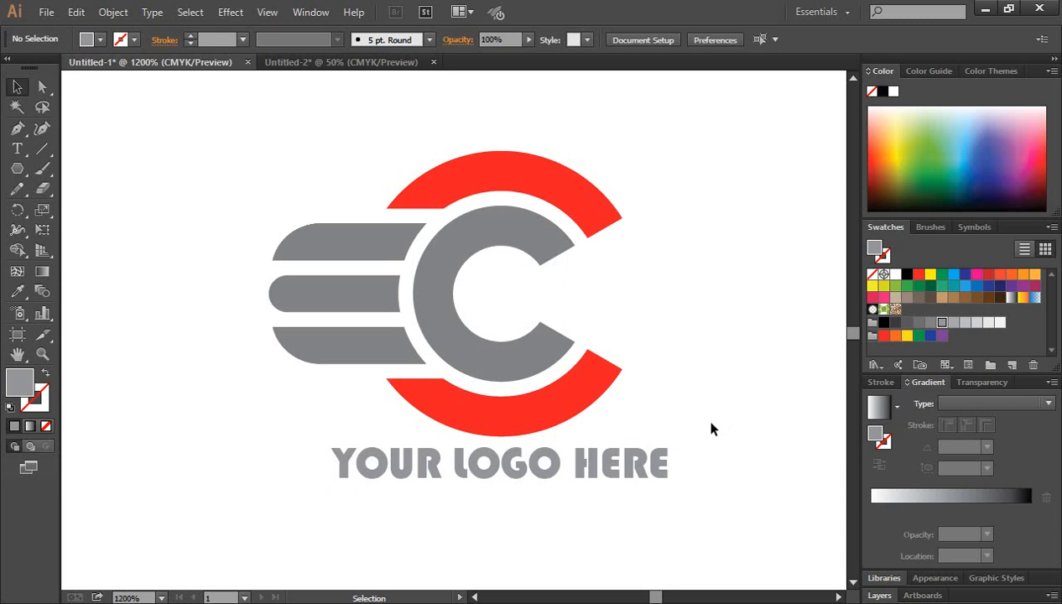
scroll(710, 429, up, 1)
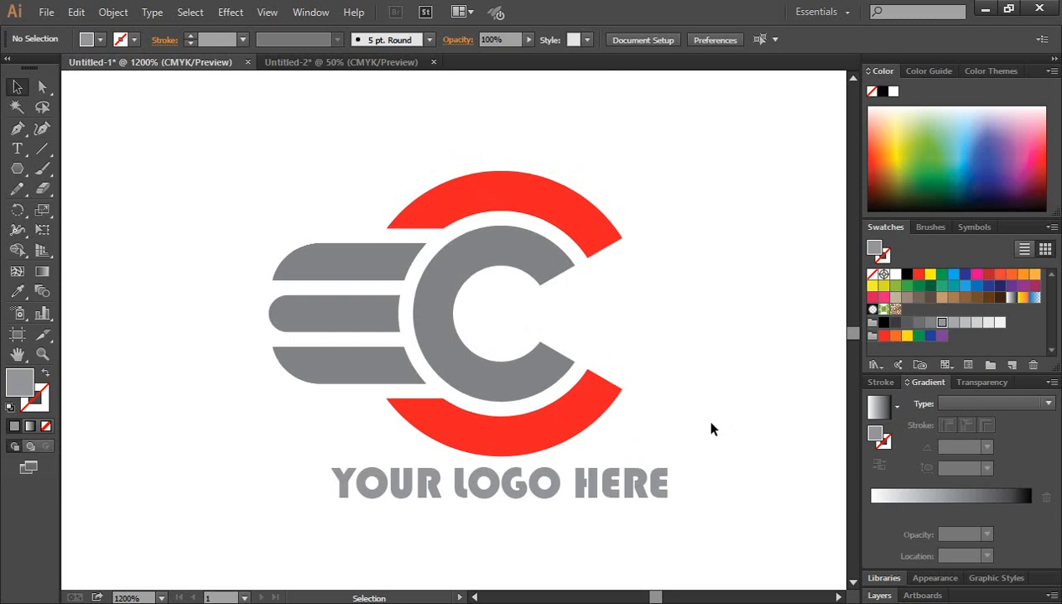